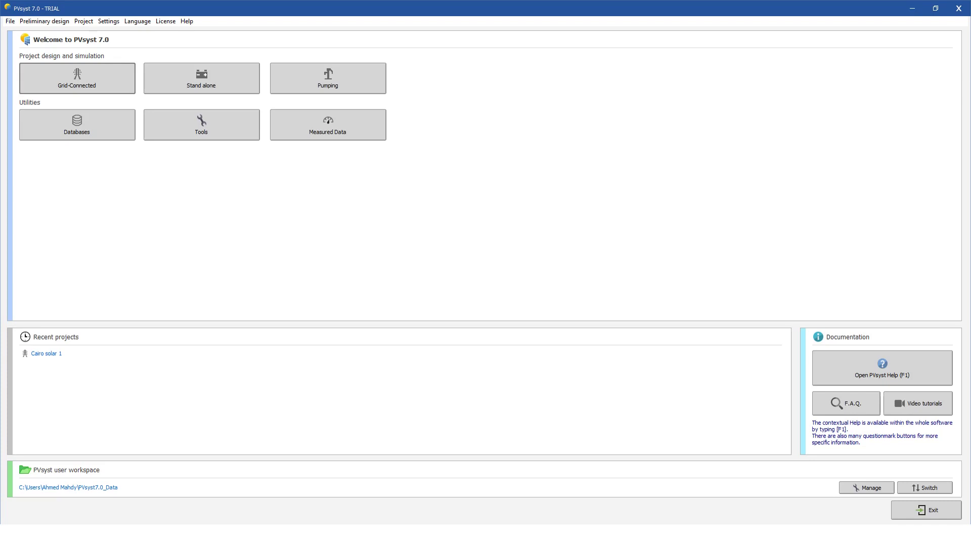
- Open a grid-connected project design and name the project Egypt Mega PV System
left_click(77, 78)
left_click(80, 81)
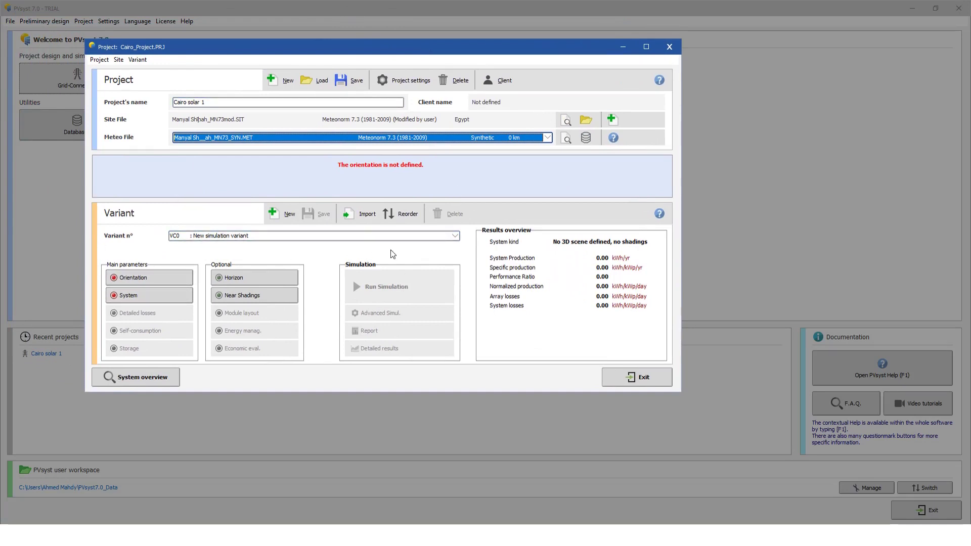
left_click(239, 104)
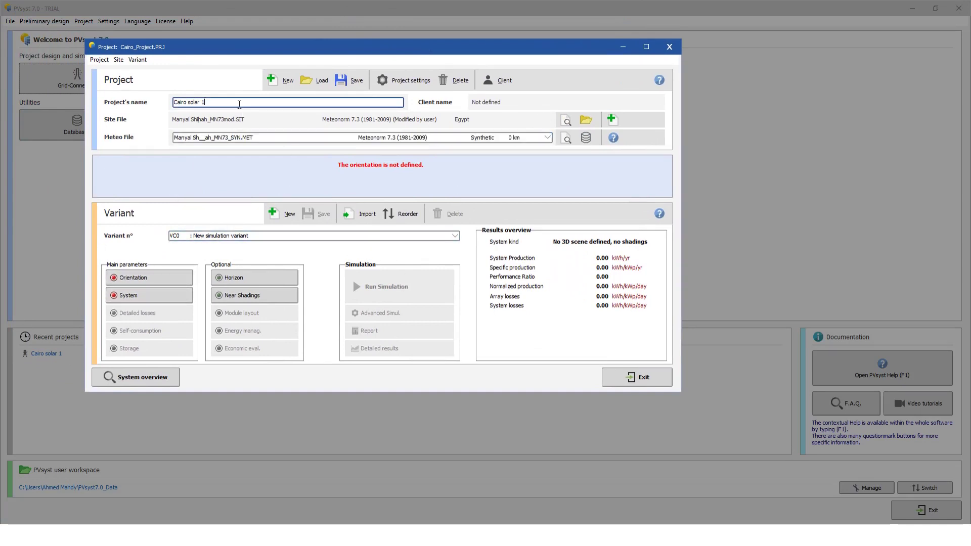
triple_click(239, 104)
type("EG")
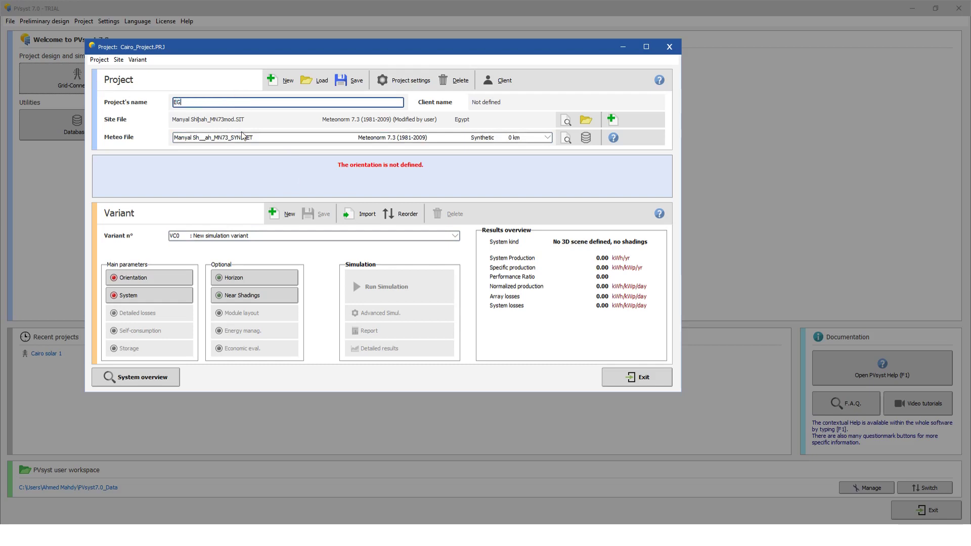
key("BackSpace")
key("BackSpace")
type("Egypt ")
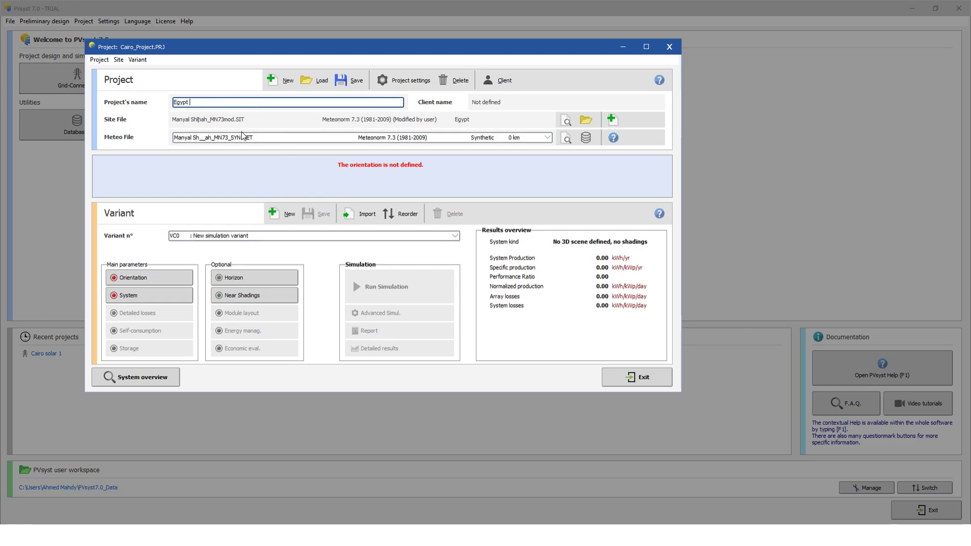
type("Mega PV System")
left_click(277, 115)
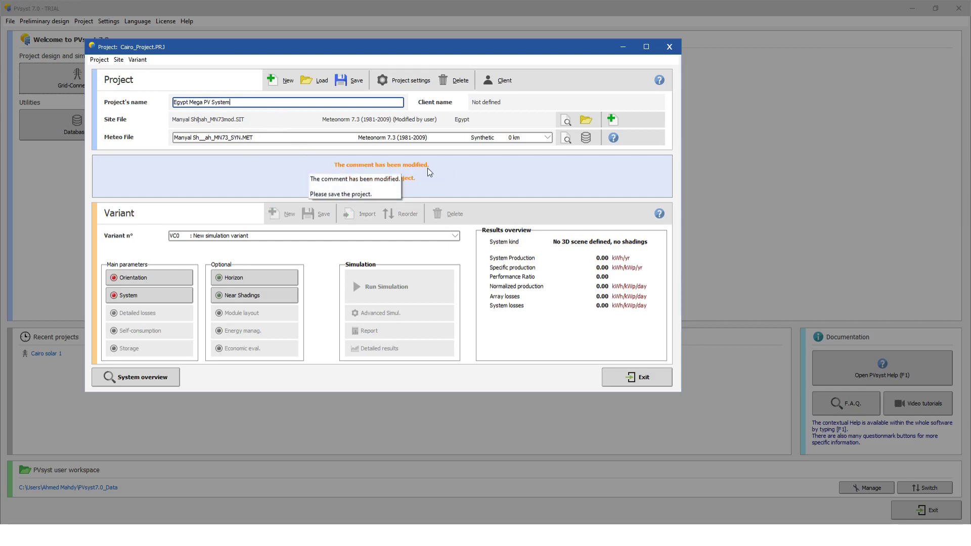
- Start a new geographical site for the project, review its monthly meteo and coordinates, and display the interactive map
left_click(611, 124)
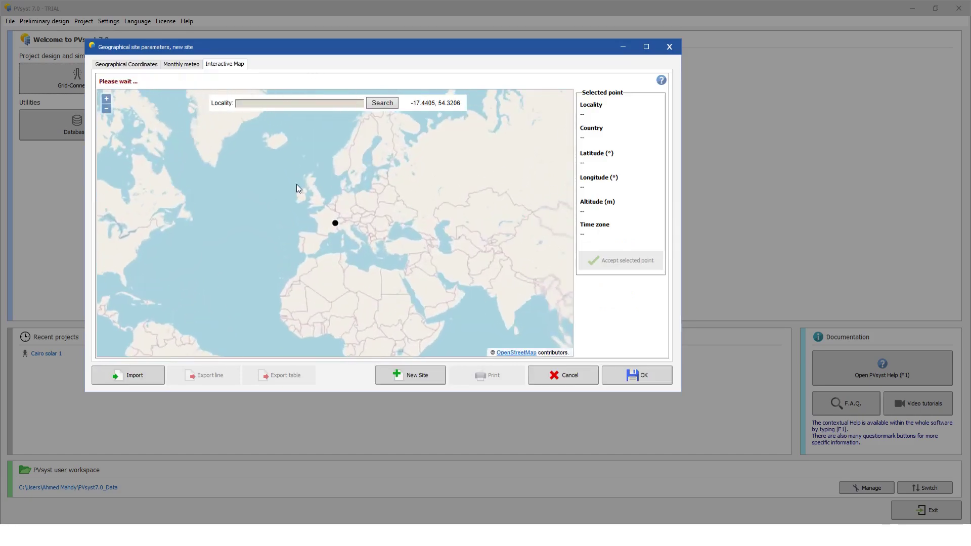
left_click(182, 67)
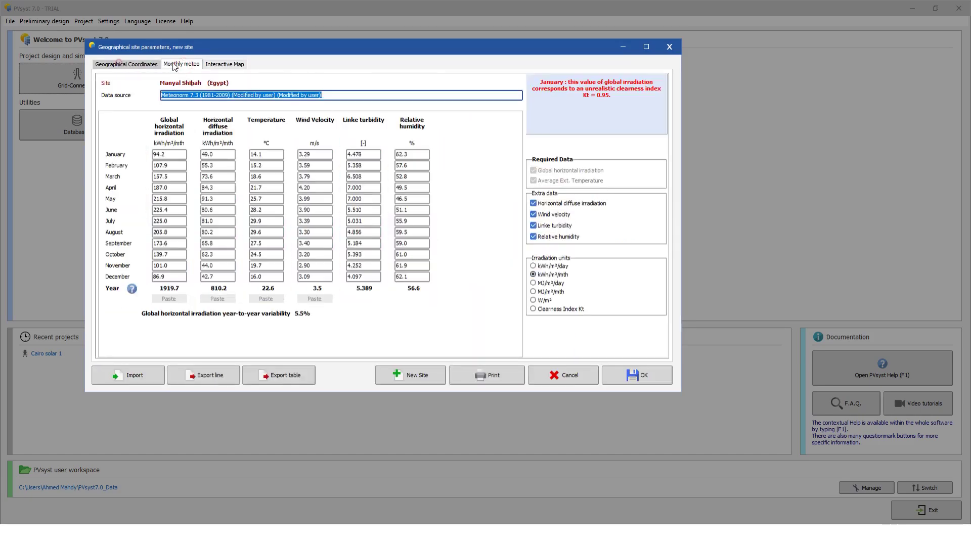
left_click(118, 63)
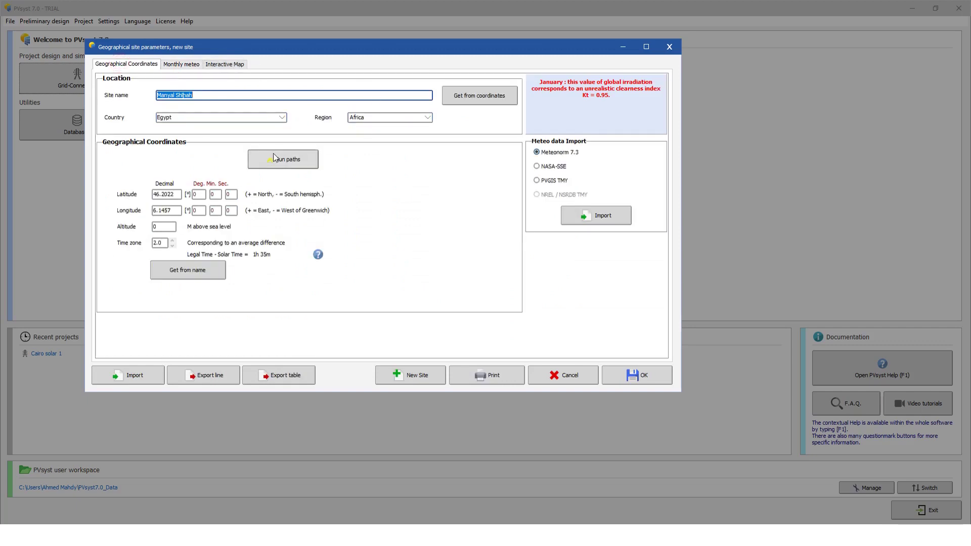
left_click(225, 64)
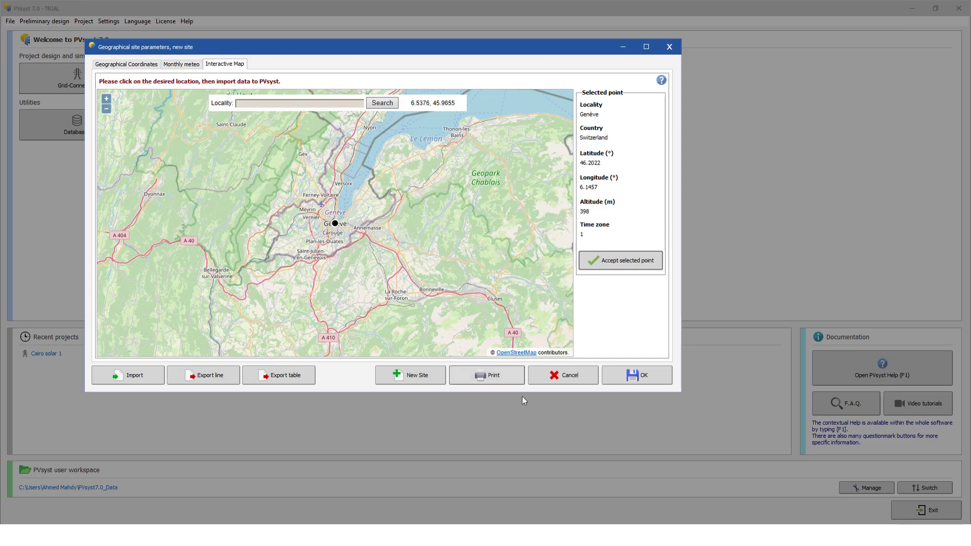
- Switch to Google Maps in the browser and open the coordinates of a point just north of Kasr El Aini Teaching Hospital in Cairo
left_click(347, 535)
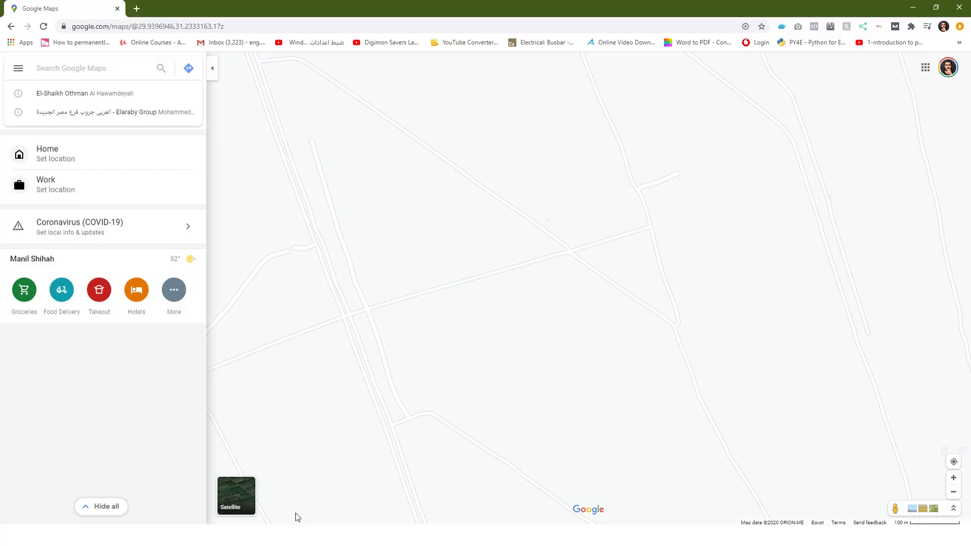
scroll(541, 259, "down", 2)
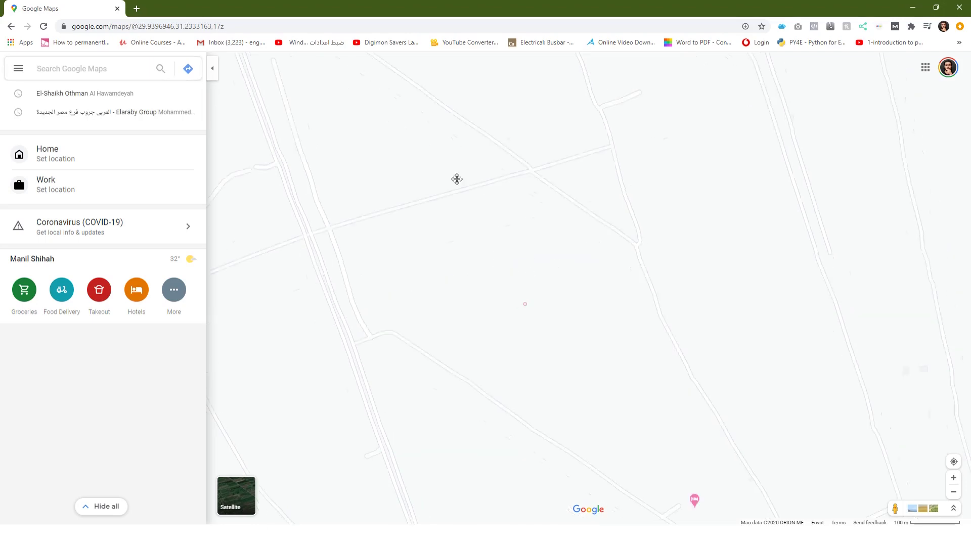
scroll(539, 211, "down", 5)
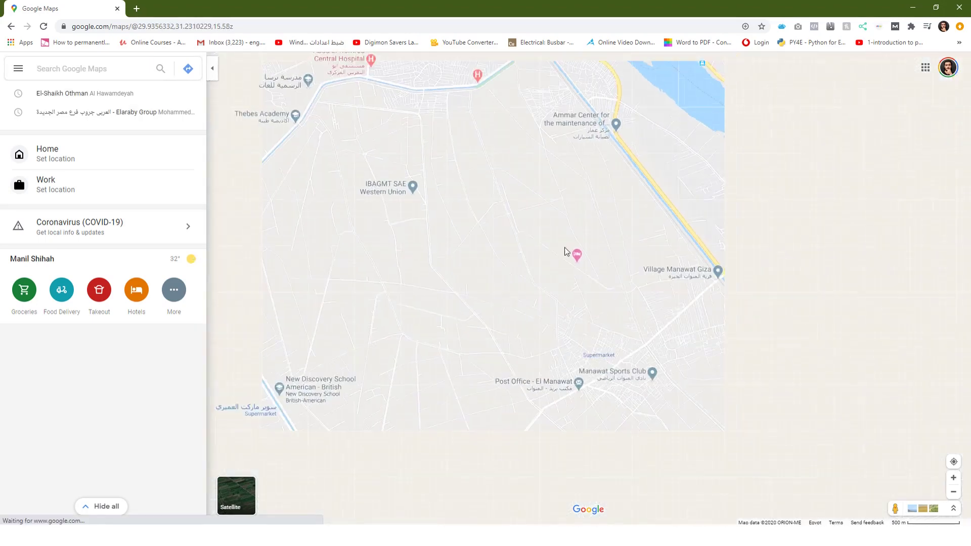
left_click_drag(575, 242, 514, 280)
scroll(513, 270, "down", 8)
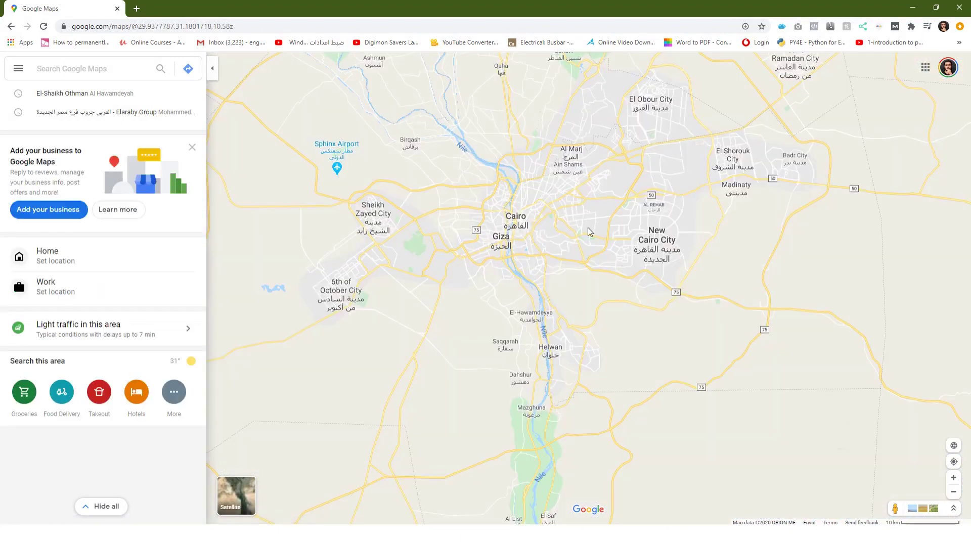
scroll(512, 234, "up", 5)
scroll(521, 213, "up", 10)
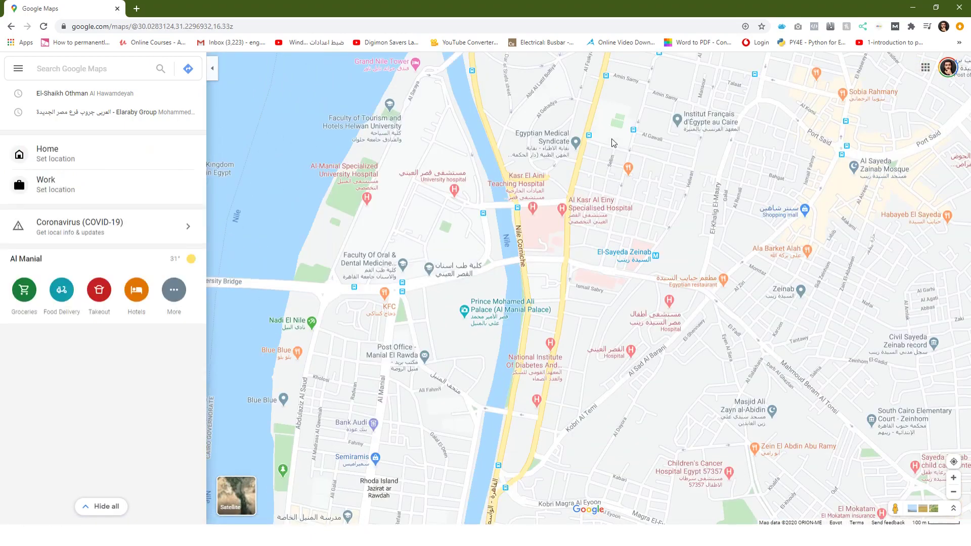
right_click(570, 179)
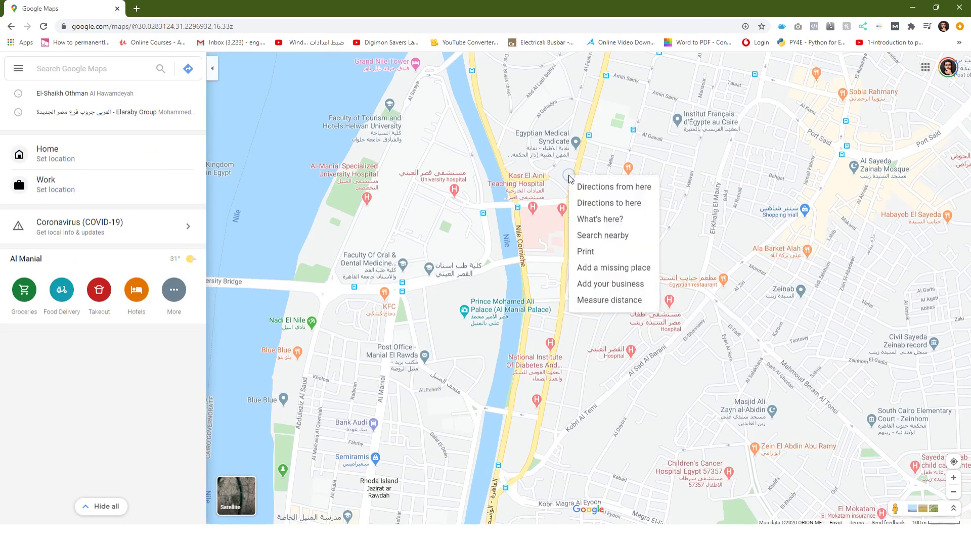
left_click(589, 220)
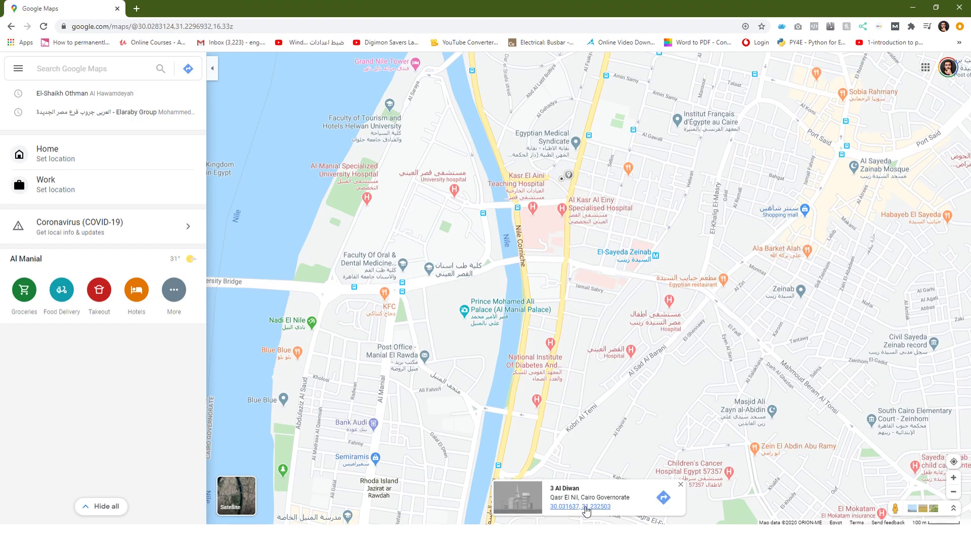
left_click(585, 507)
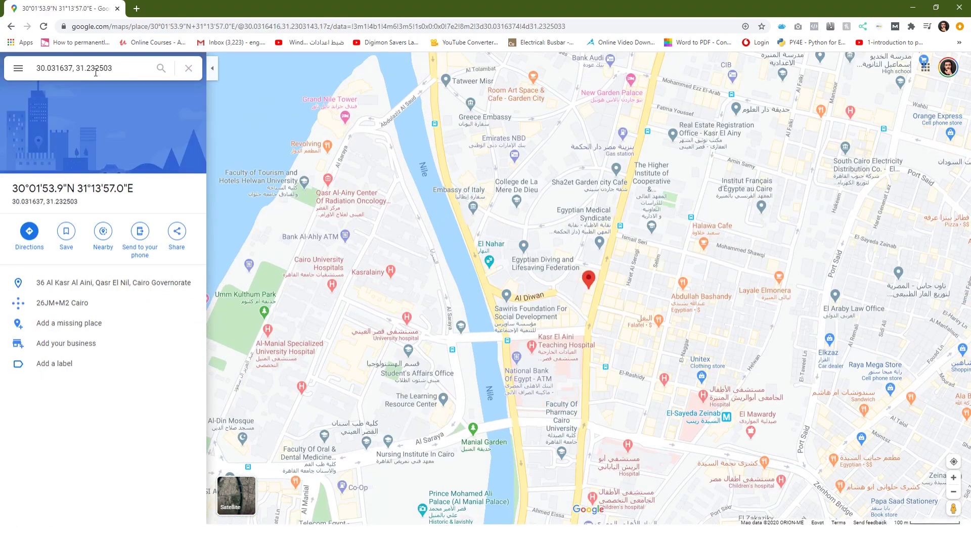
- Copy the point's coordinates and search for 30.031637, 31.232503 as the locality on PVsyst's interactive map
left_click(91, 71)
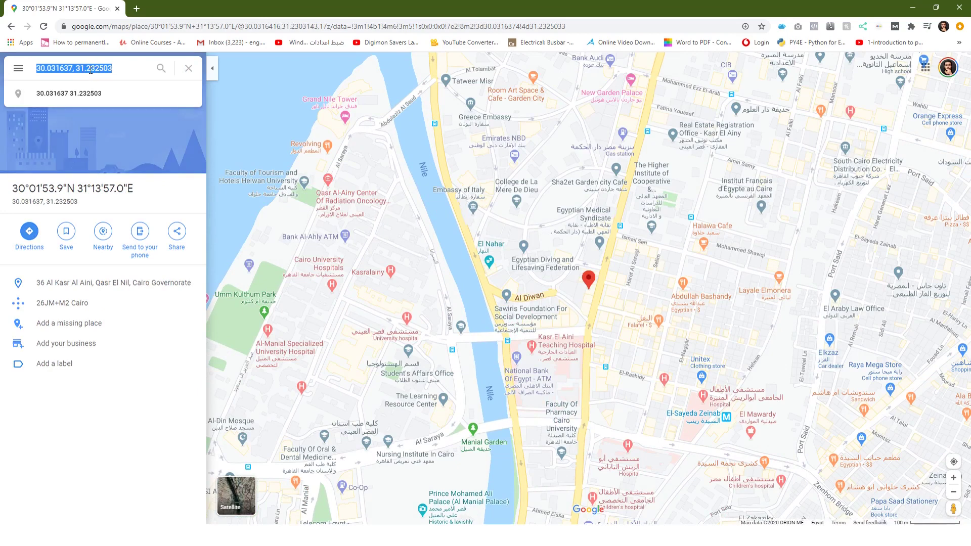
right_click(91, 70)
left_click(109, 106)
left_click(786, 535)
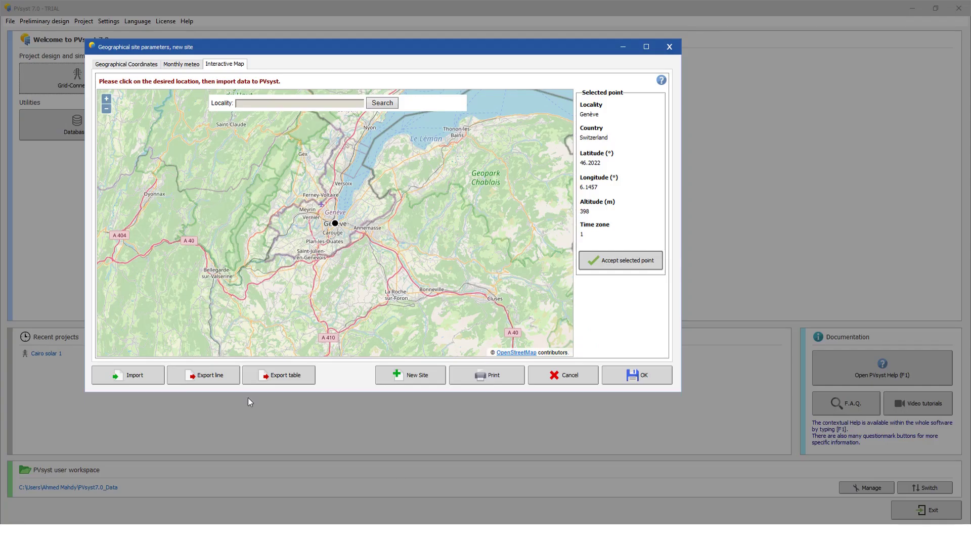
right_click(259, 102)
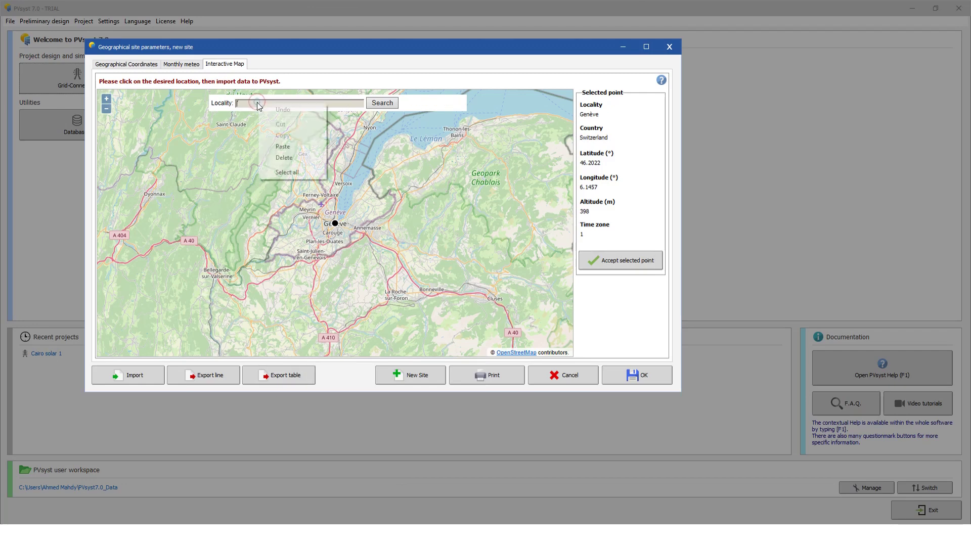
left_click(282, 146)
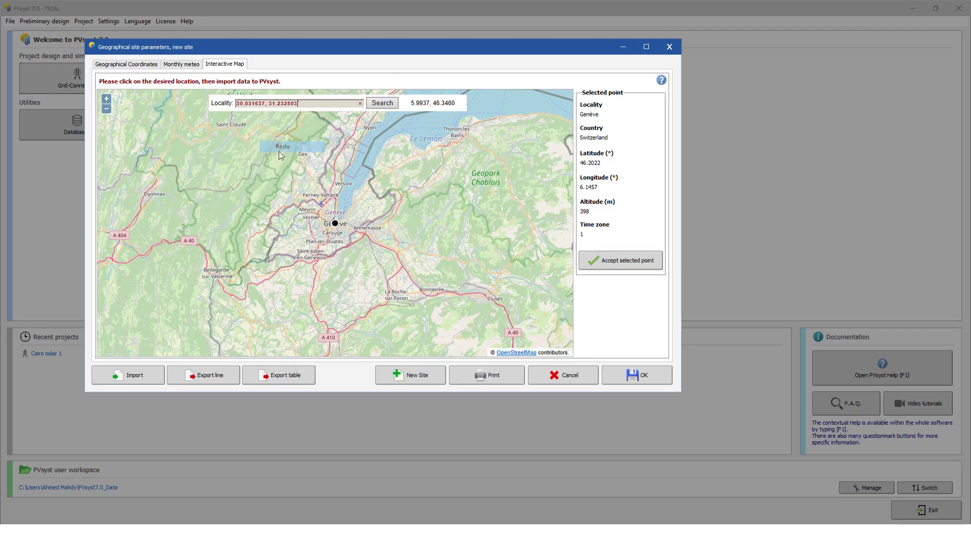
left_click(395, 104)
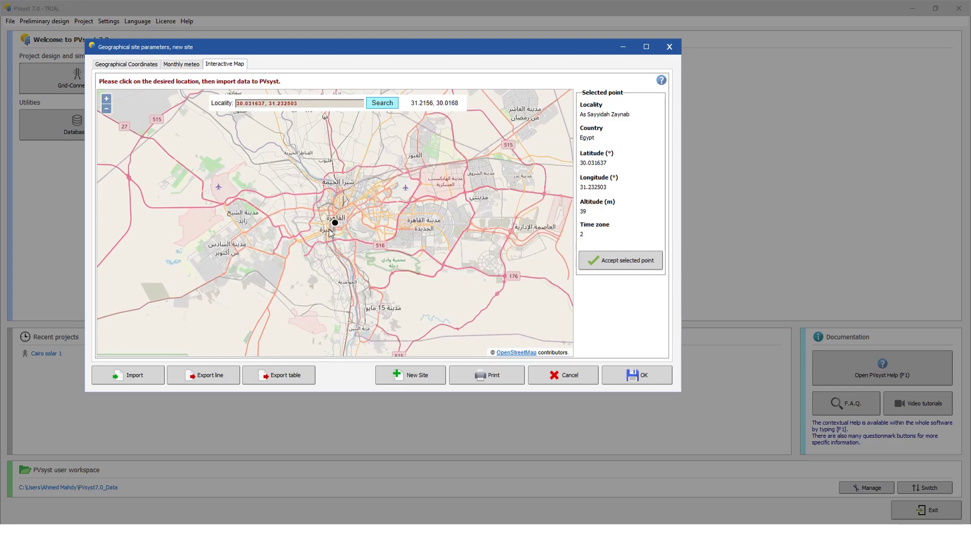
- Compare the located point with the Google Maps pin, and accept it as the new site's location
scroll(329, 229, "up", 1)
scroll(330, 225, "up", 1)
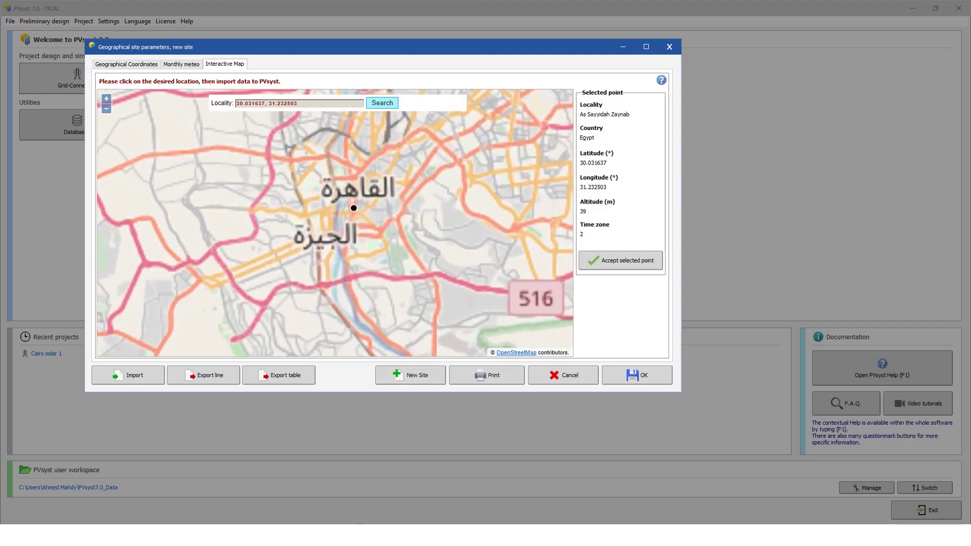
key("alt+Tab")
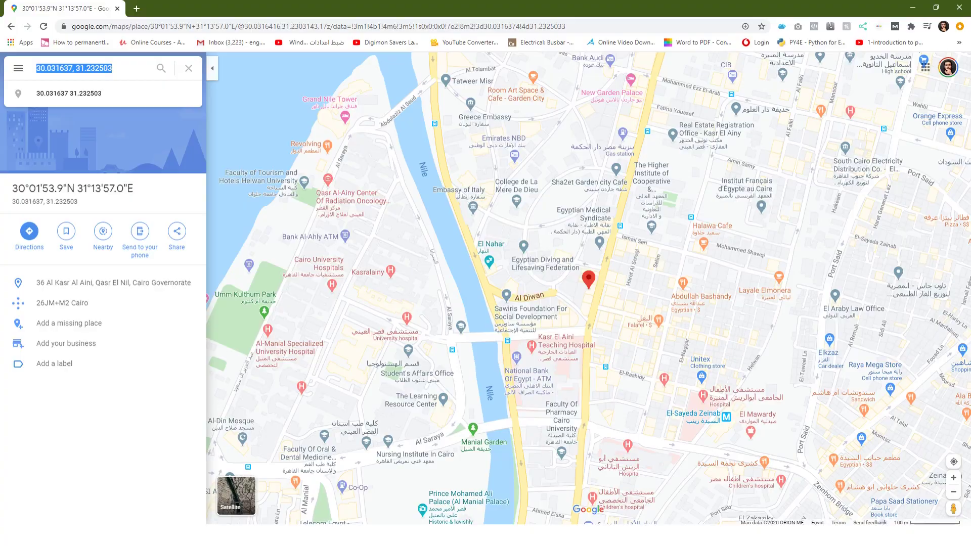
key("alt+Tab")
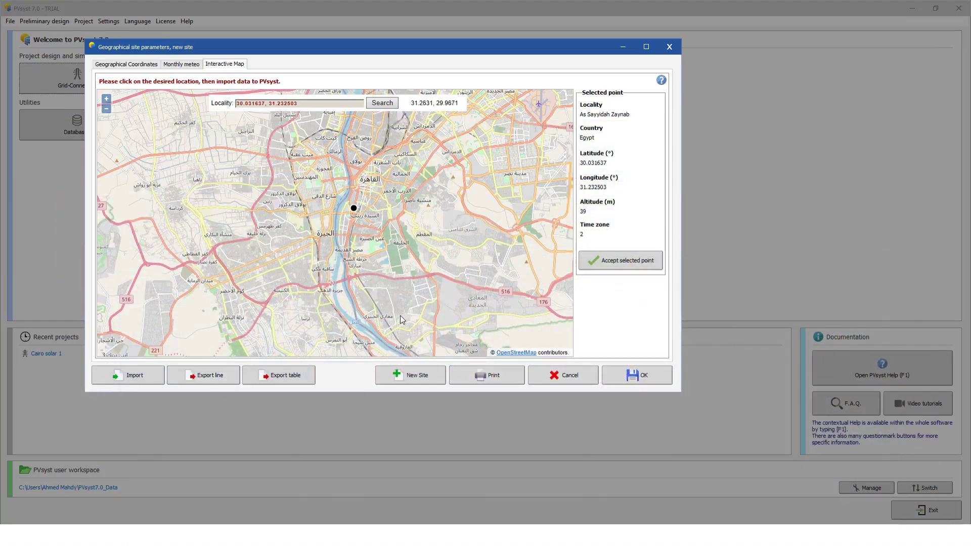
left_click(612, 266)
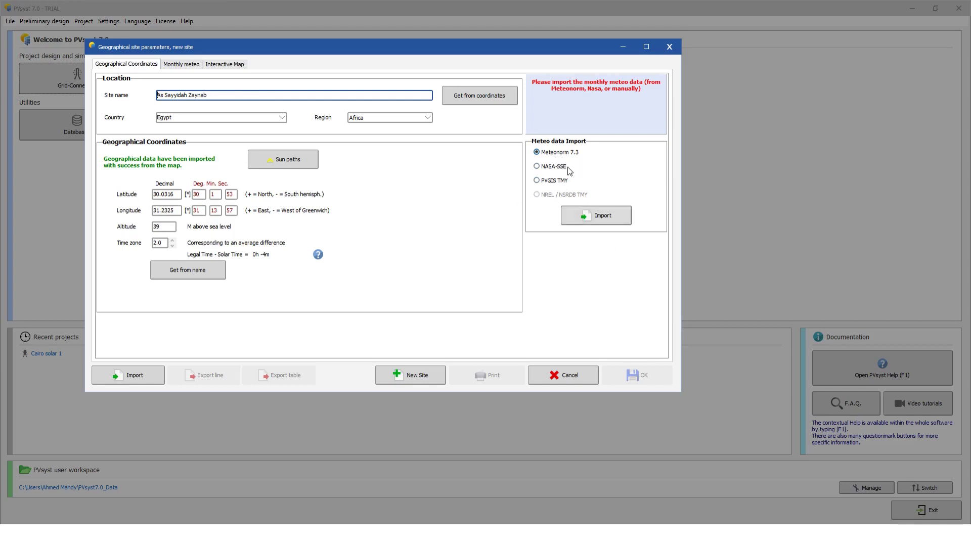
- Import Meteonorm 7.3 data for the site and save the files As Sayyidah Zaynab_MN73 and As Sayyidah Zaynab_MN73_SYN
left_click(596, 216)
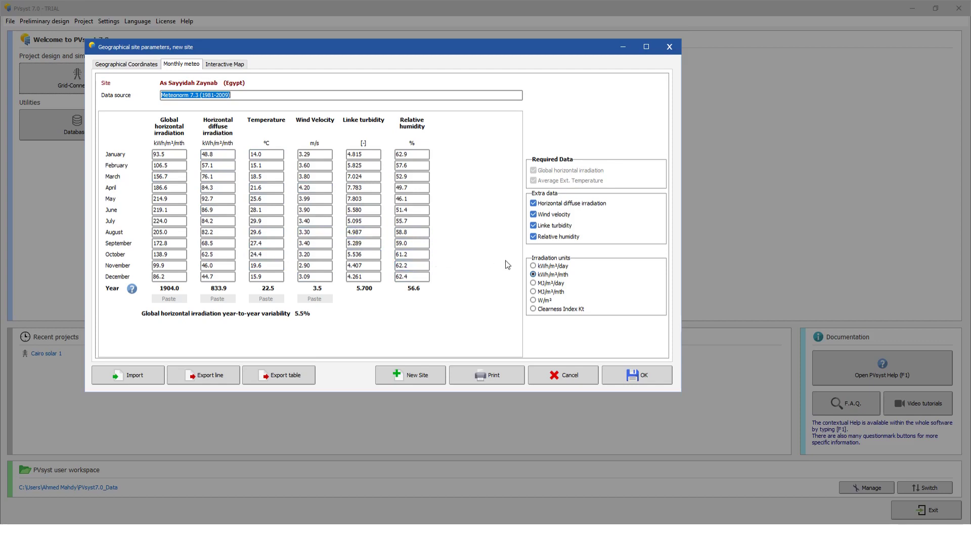
left_click(626, 379)
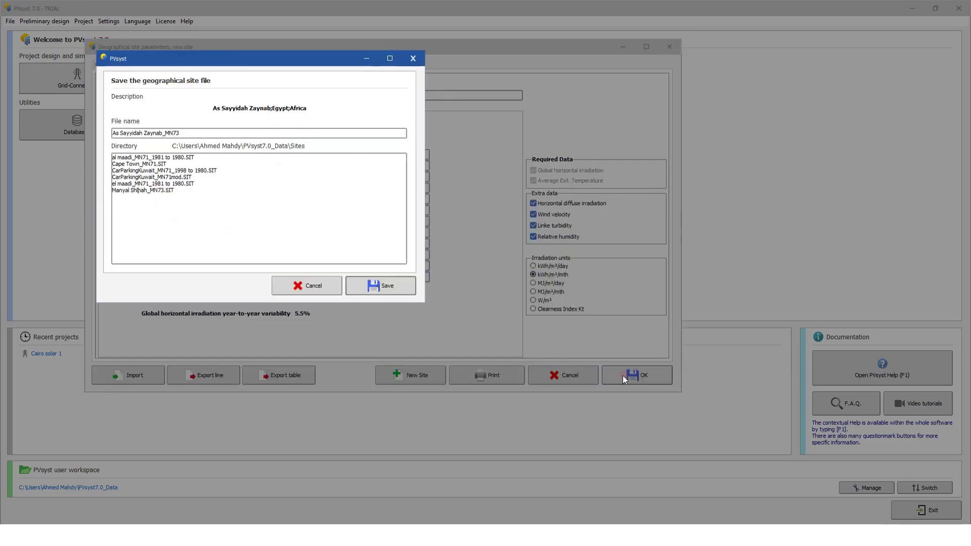
left_click(381, 292)
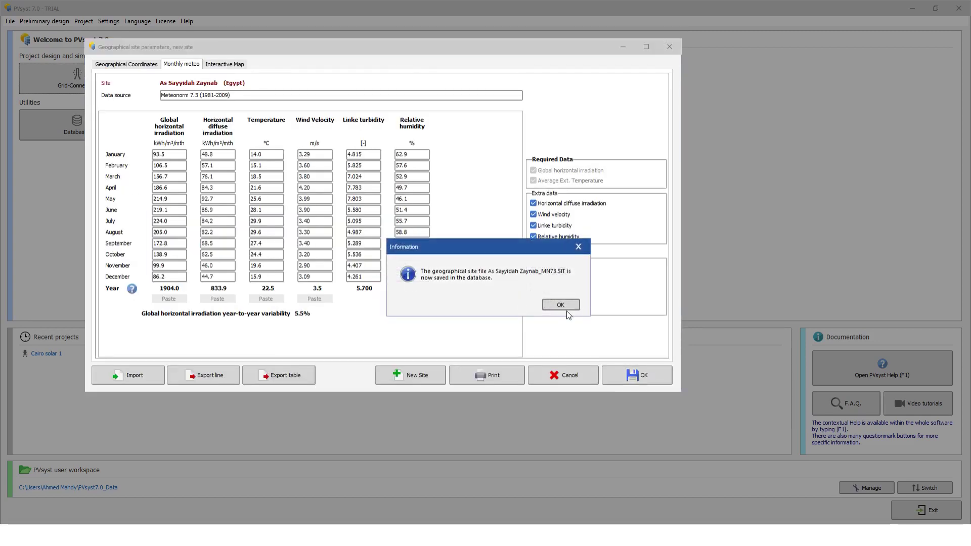
left_click(561, 304)
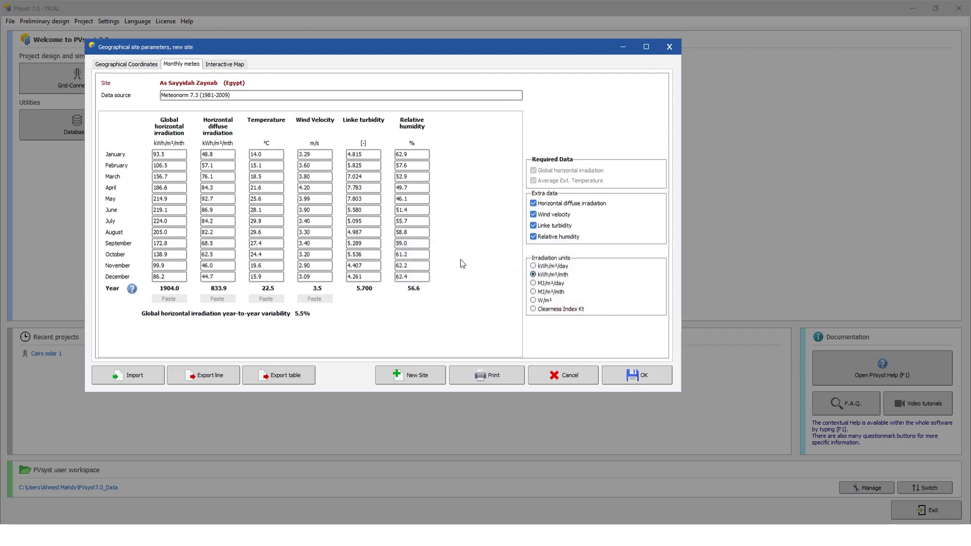
left_click(511, 306)
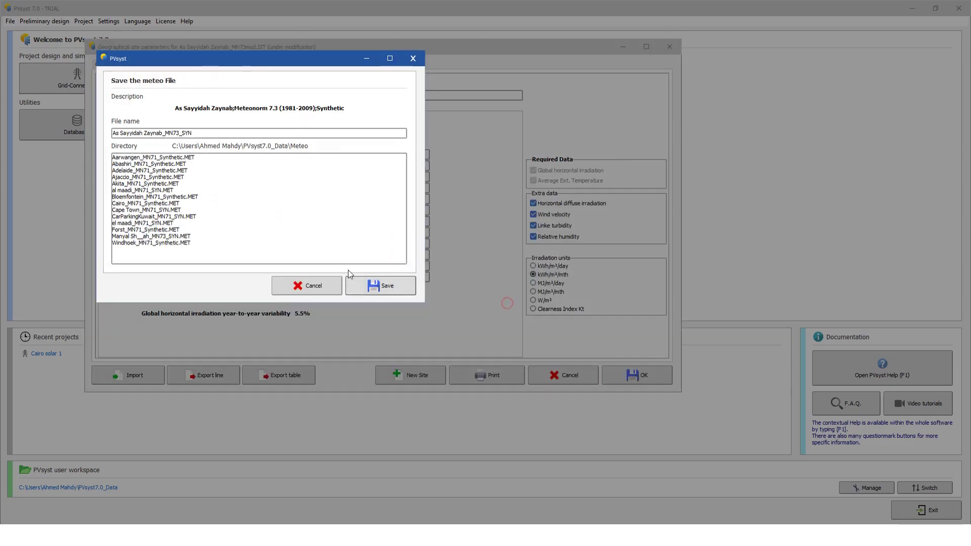
left_click(399, 287)
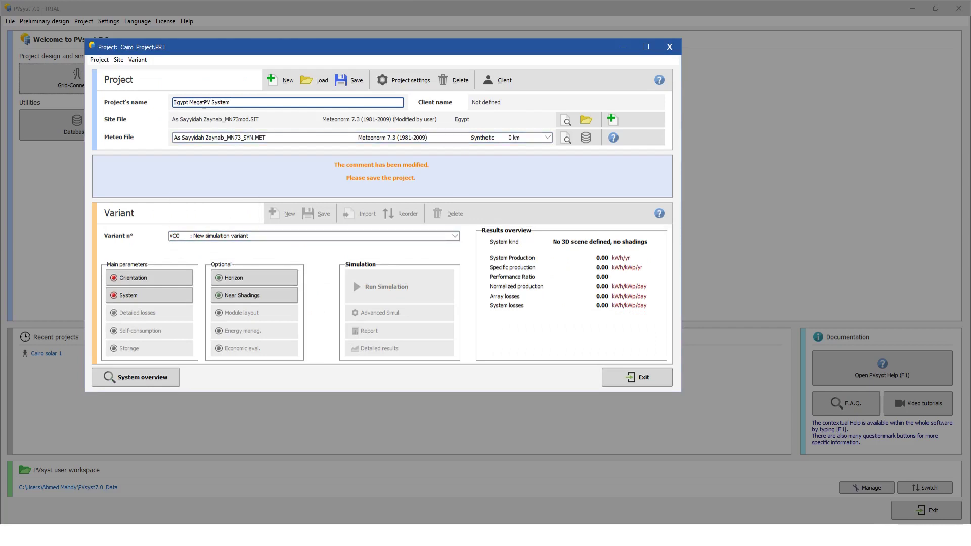
- Save the project with the description Egypt Mega PV System under the file name Cairo_Project
left_click(204, 104)
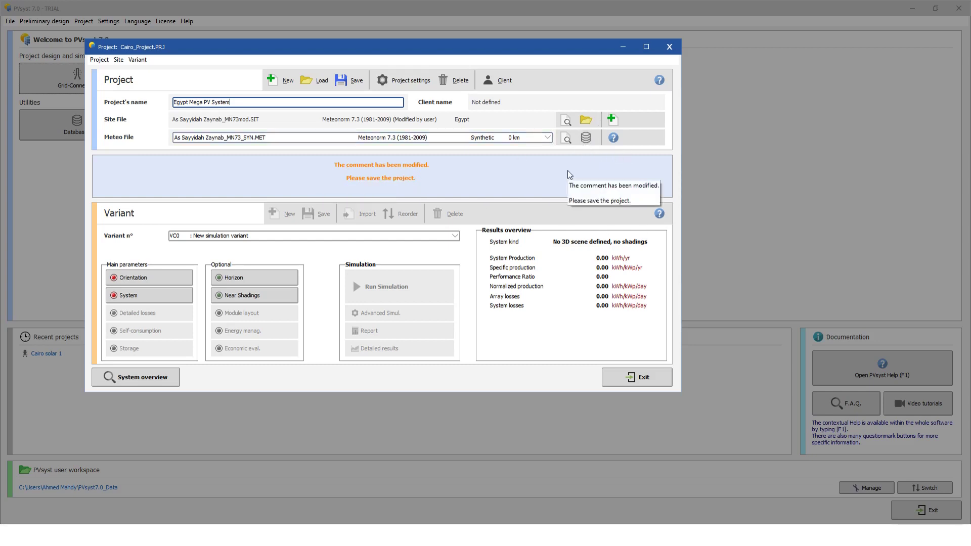
left_click(343, 77)
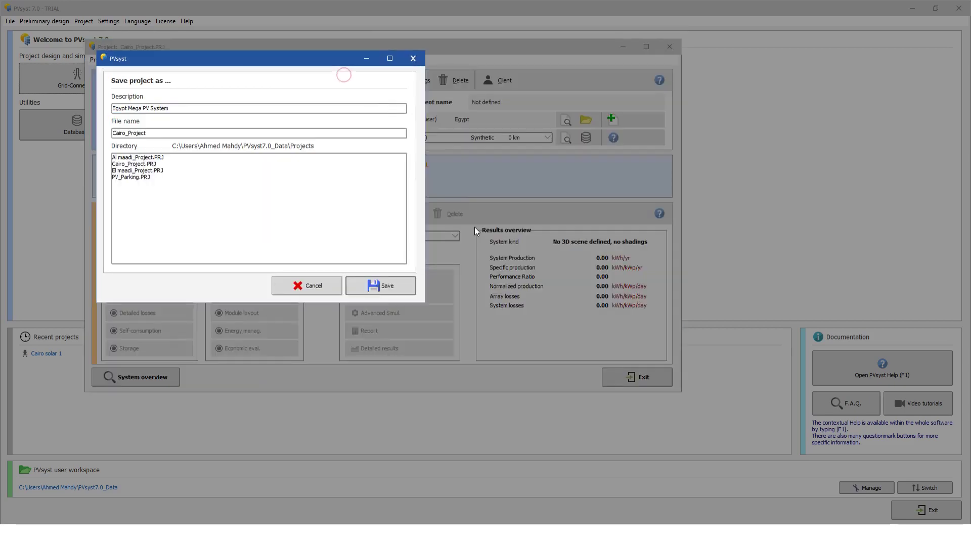
left_click(379, 285)
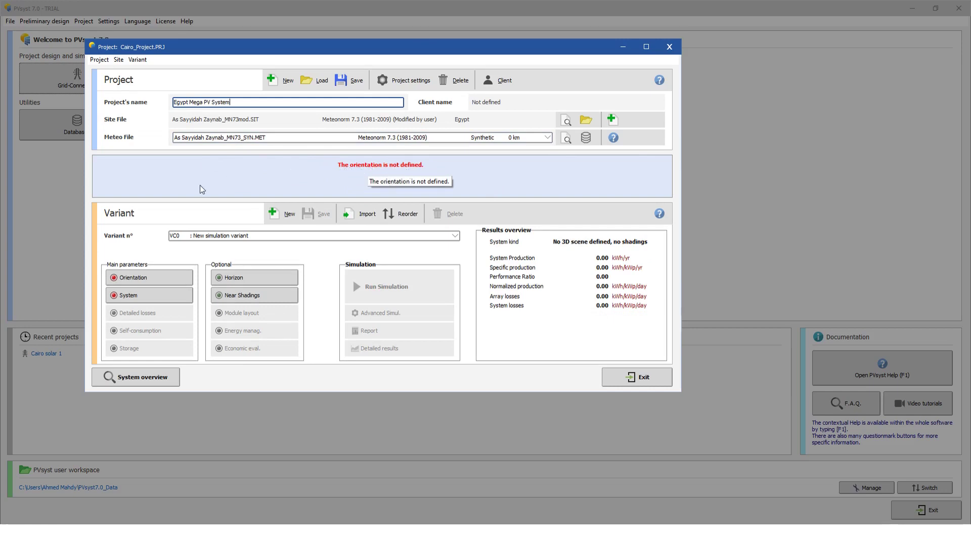
- Open the variant's orientation settings and choose Horiz. axis, unlimited trackers as the field type
left_click(158, 279)
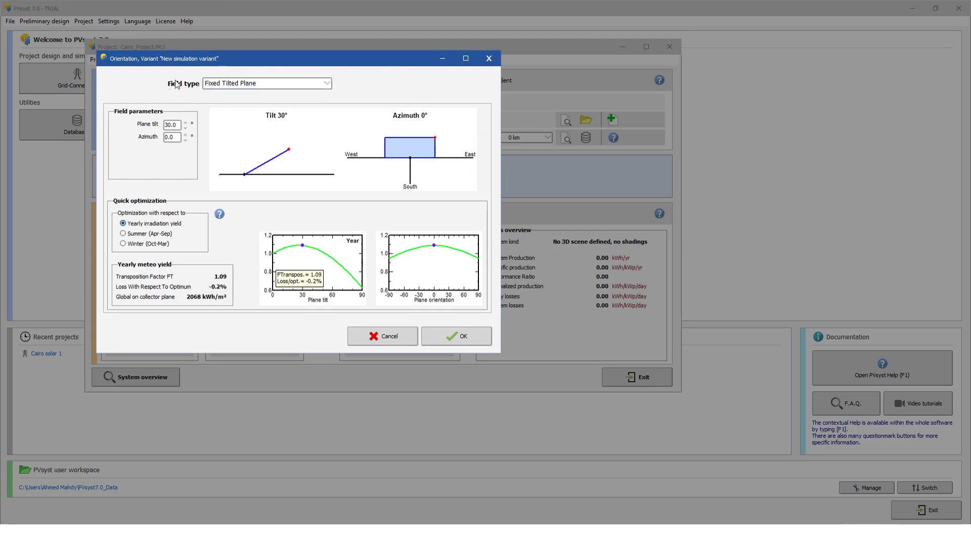
left_click(258, 84)
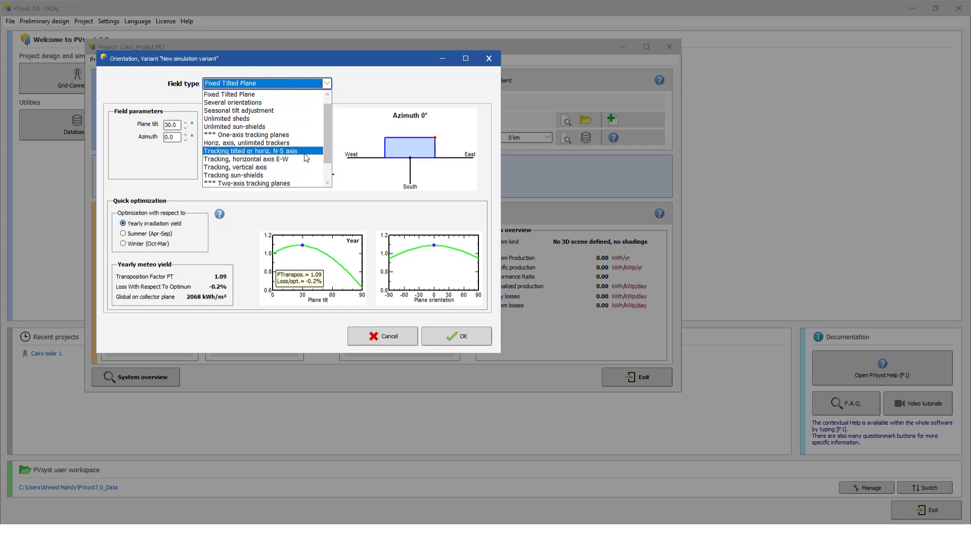
scroll(313, 147, "down", 3)
scroll(313, 146, "up", 3)
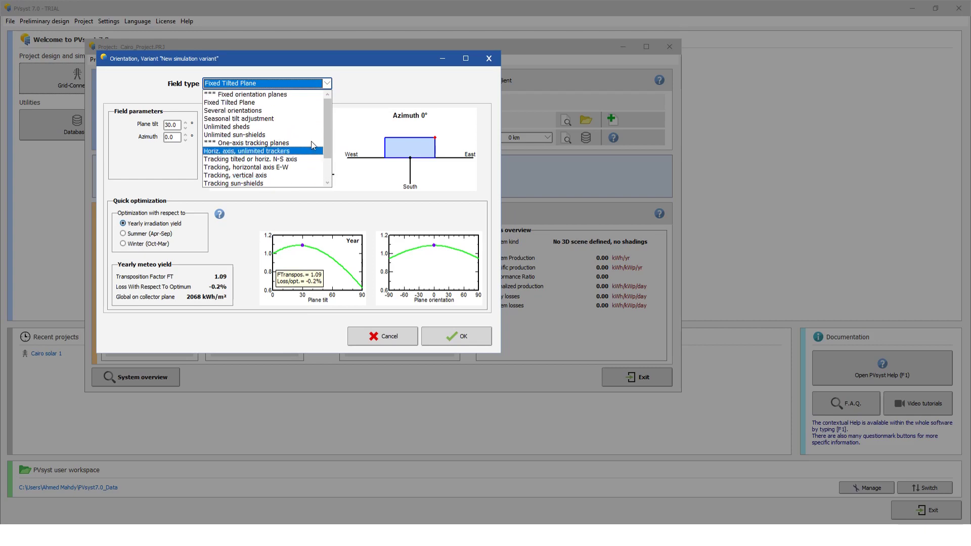
scroll(315, 144, "down", 3)
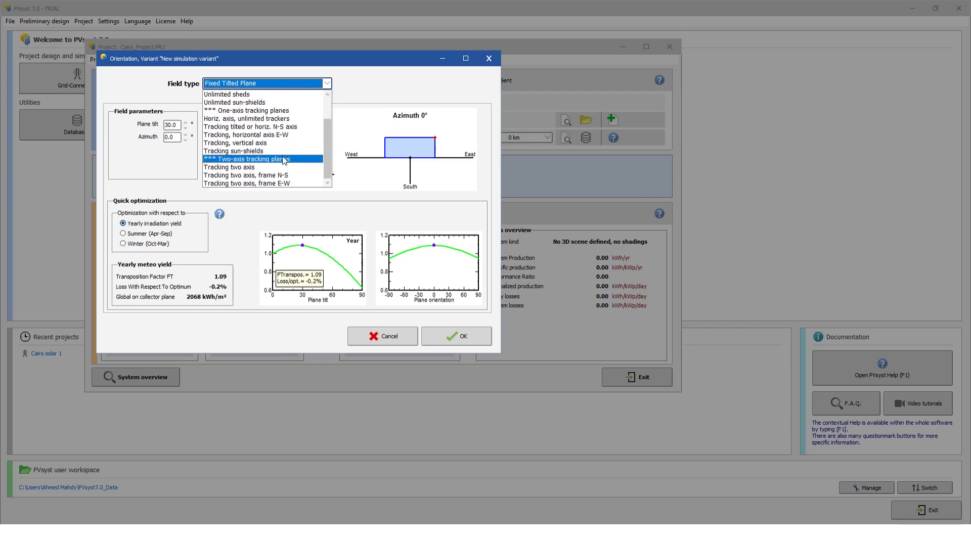
scroll(278, 152, "up", 1)
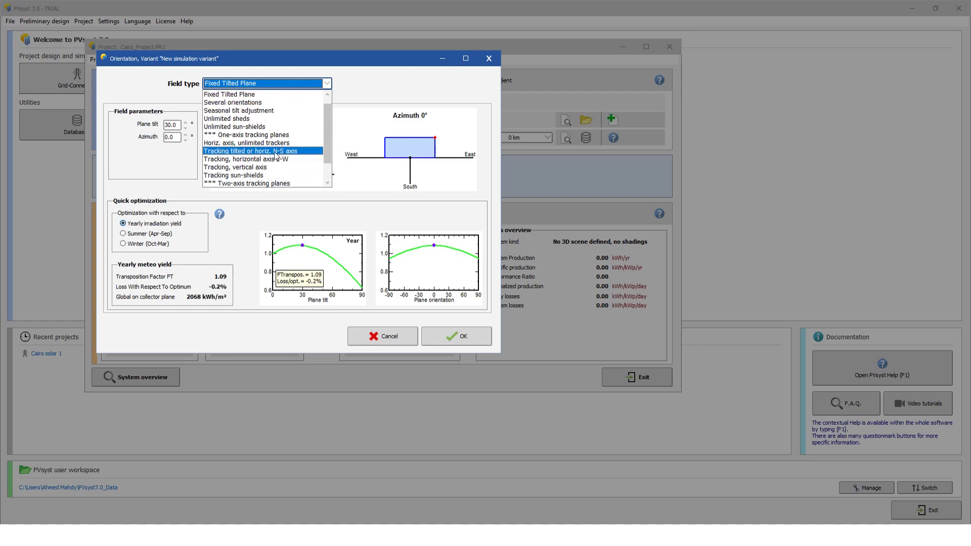
left_click(241, 144)
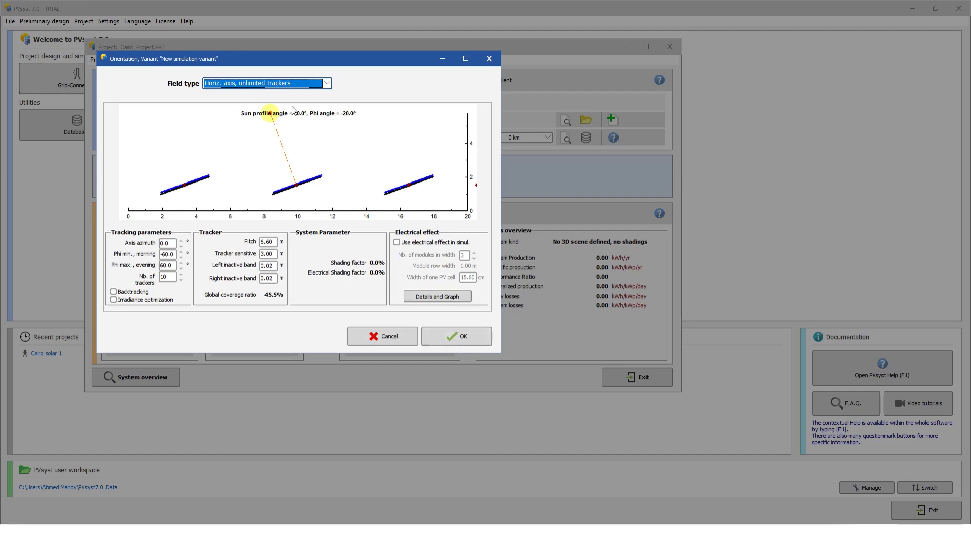
- Switch the field type back to Fixed Tilted Plane
left_click(276, 87)
scroll(326, 164, "up", 2)
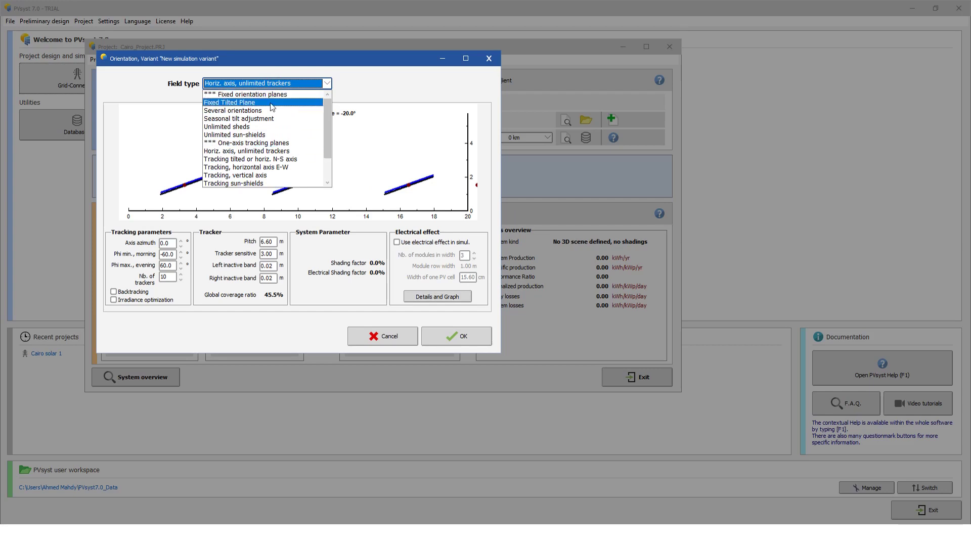
left_click(272, 105)
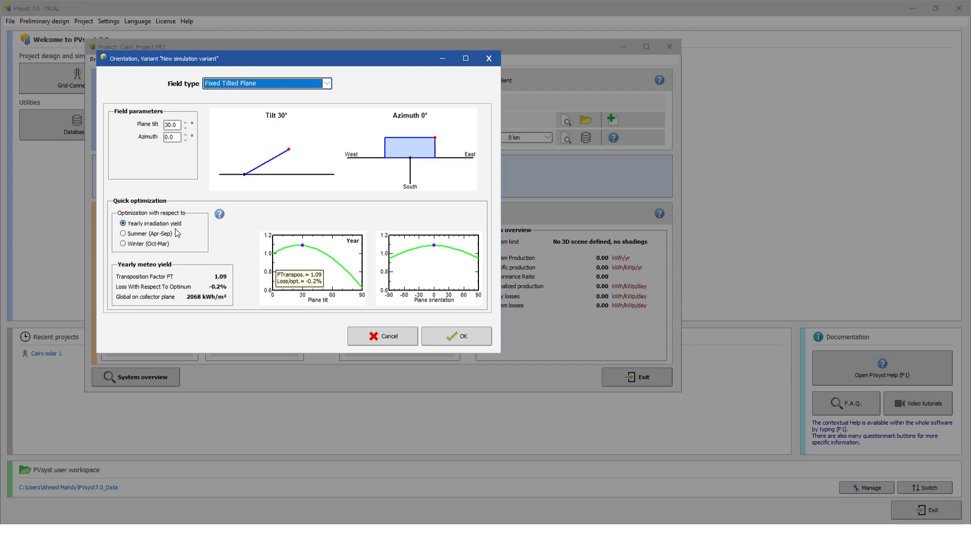
- Compare the quick optimization results for summer, winter and yearly irradiation yield on the fixed tilted plane
left_click(138, 233)
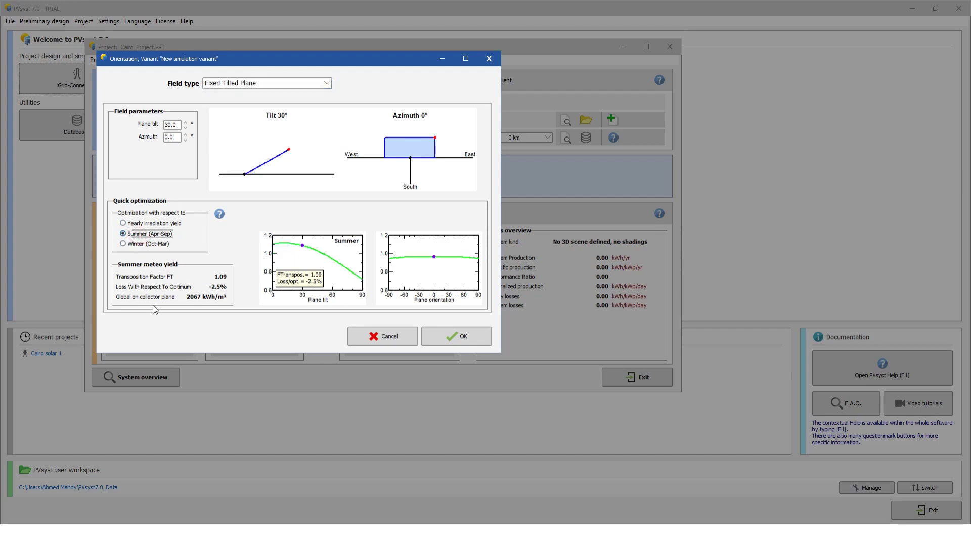
left_click(148, 244)
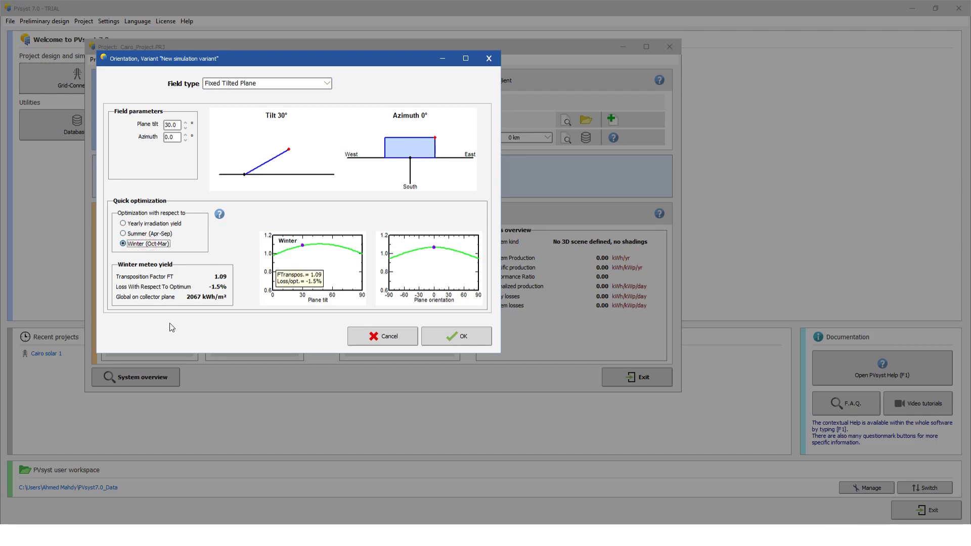
left_click(142, 224)
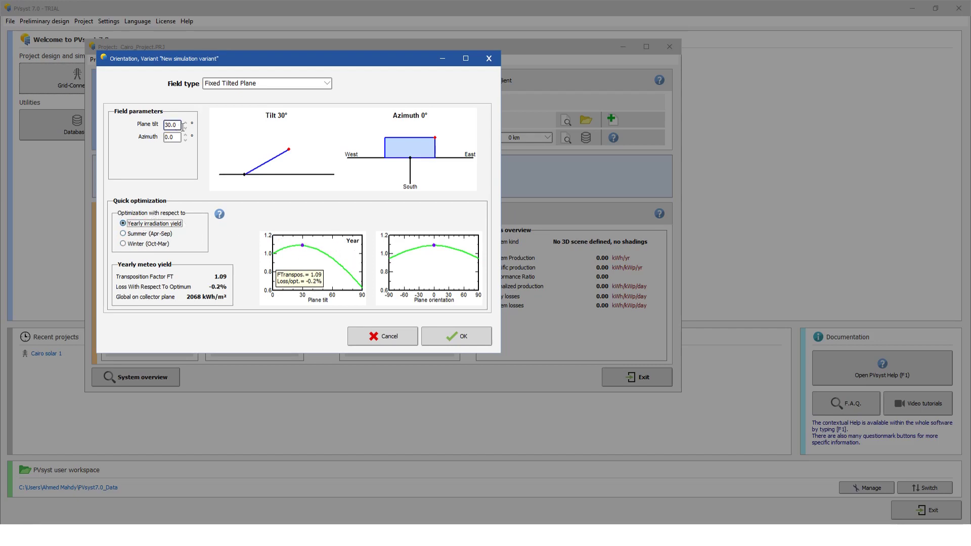
- Try fixed plane tilts of about 27°, 30° and 21° for the yearly irradiation yield
mouse_move(289, 150)
left_mouse_down()
mouse_move(297, 161)
mouse_move(290, 154)
left_mouse_up()
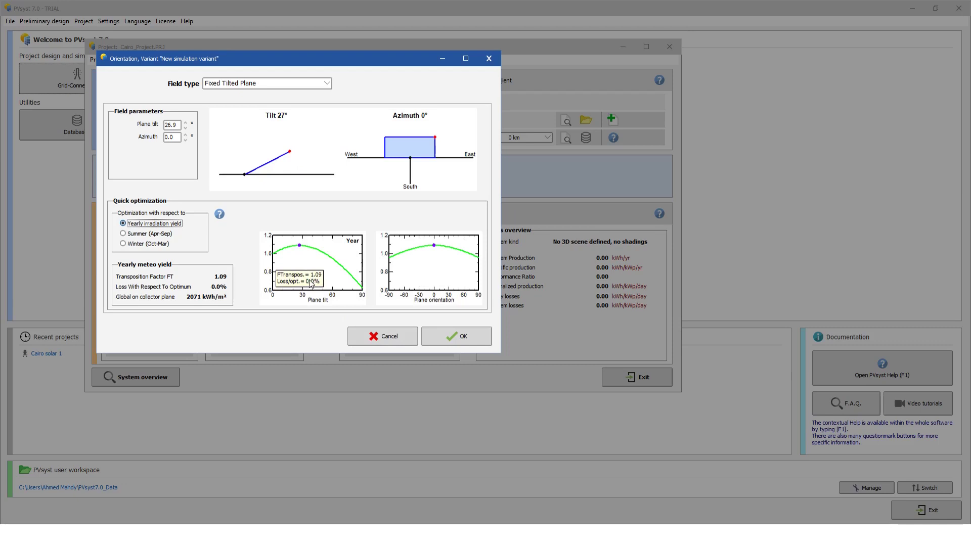
left_click(185, 124)
left_click(186, 124)
left_click(185, 123)
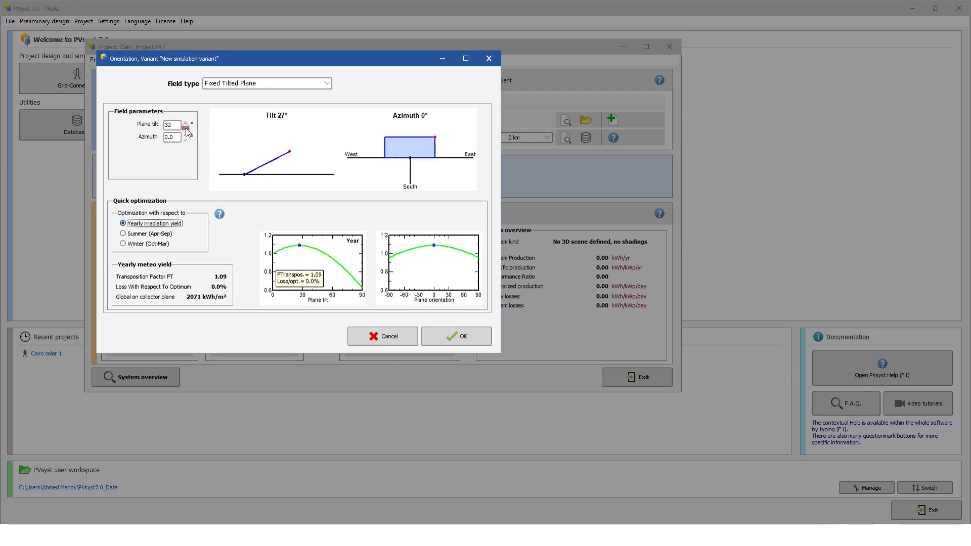
left_click(186, 130)
left_click(186, 130)
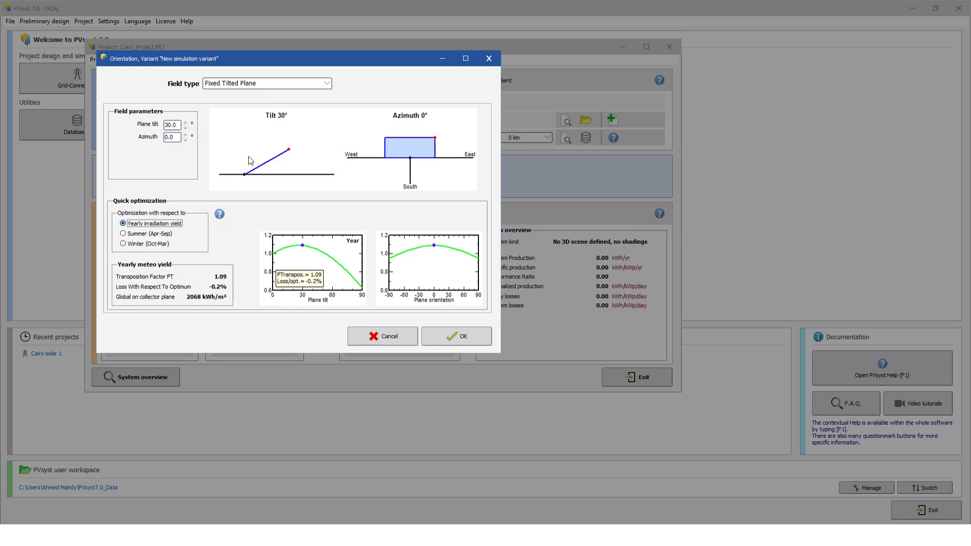
left_click_drag(289, 150, 292, 157)
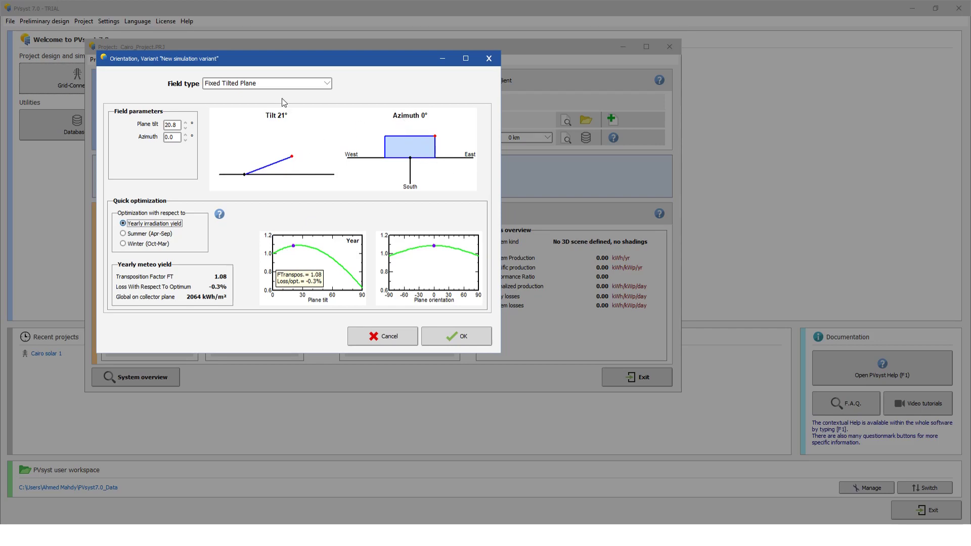
- Set the field type to Horiz. axis, unlimited trackers and accept the orientation
left_click(276, 84)
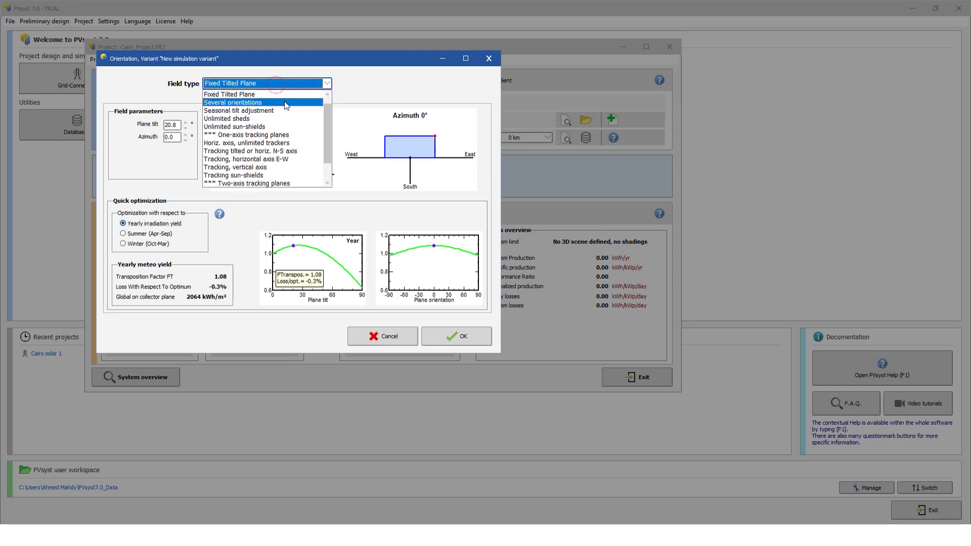
scroll(327, 126, "down", 1)
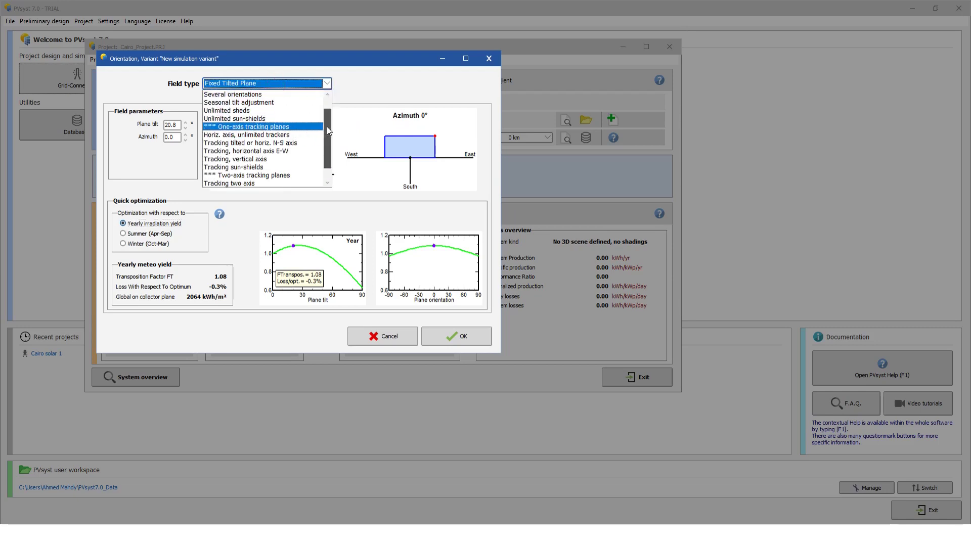
scroll(326, 126, "down", 2)
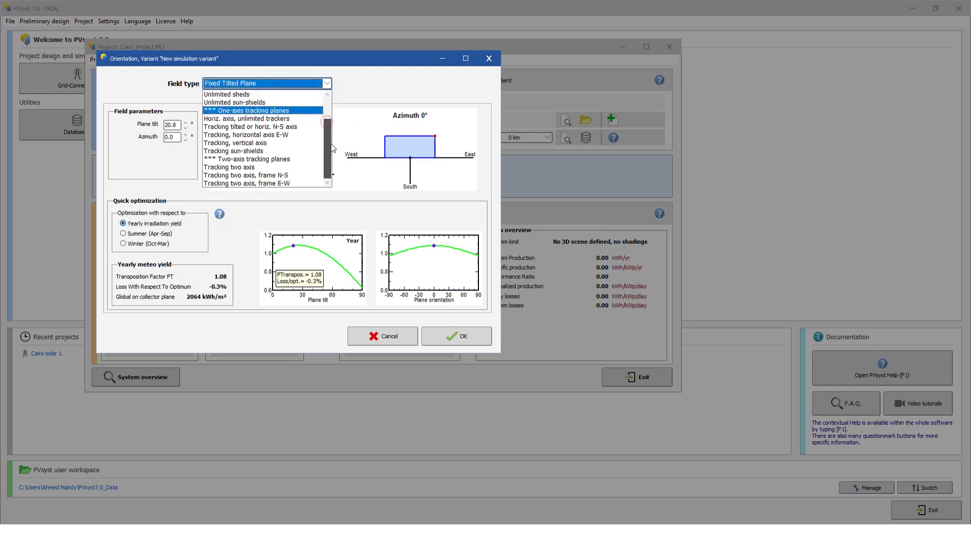
left_click(291, 119)
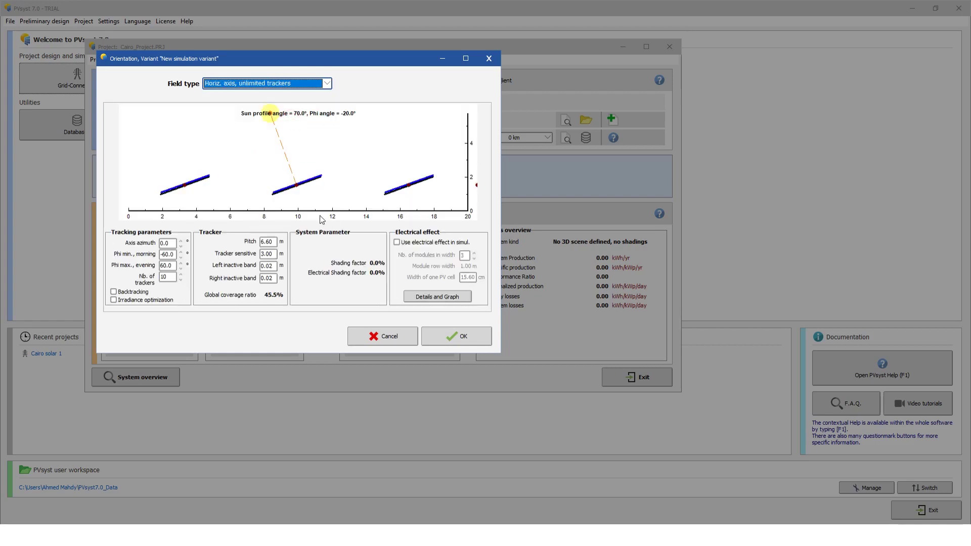
left_click(468, 334)
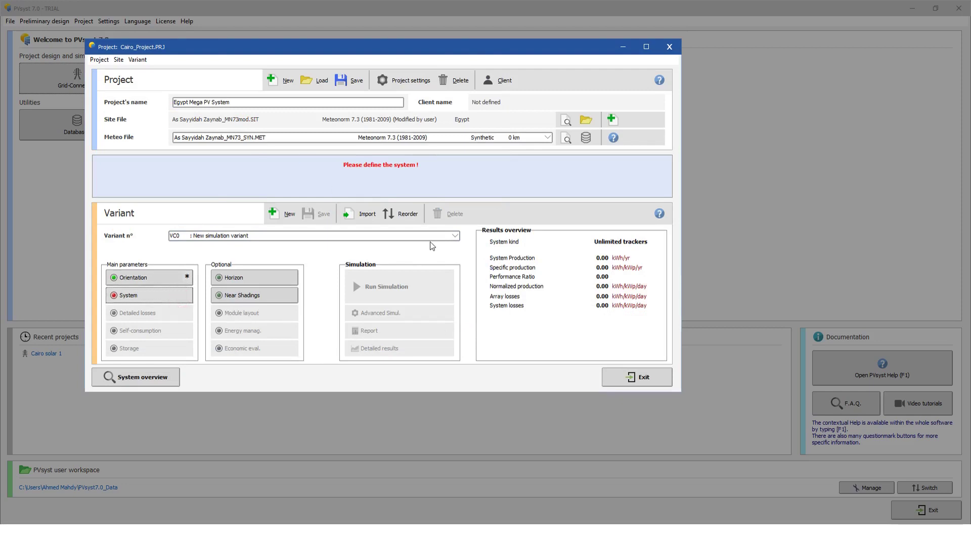
- Open the grid system definition and set the PV array's planned power to 1000 kWp
left_click(149, 295)
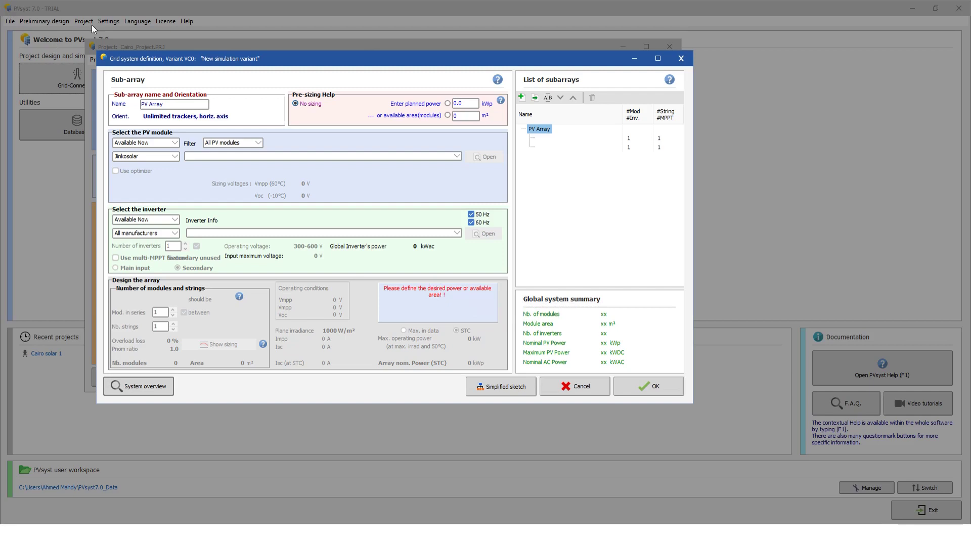
left_click(447, 103)
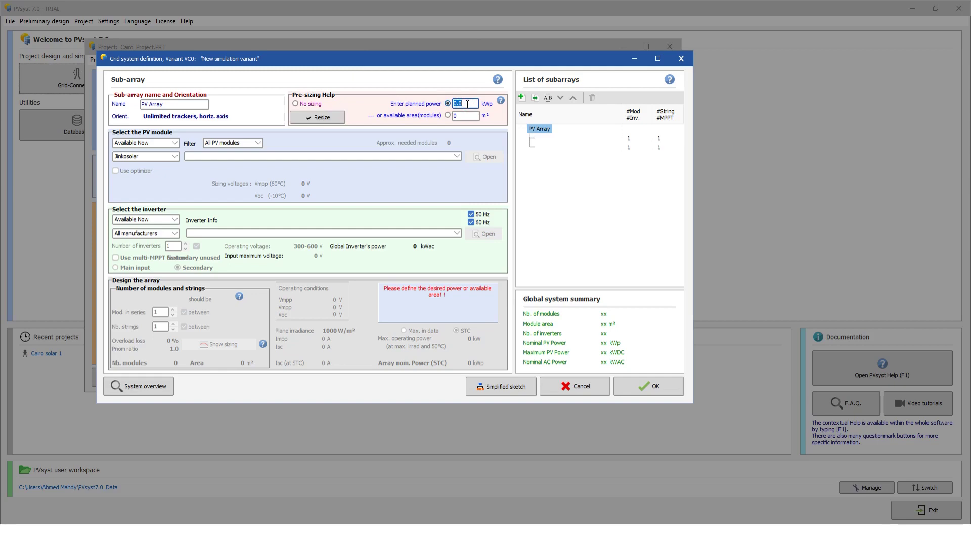
type("1000")
key("Return")
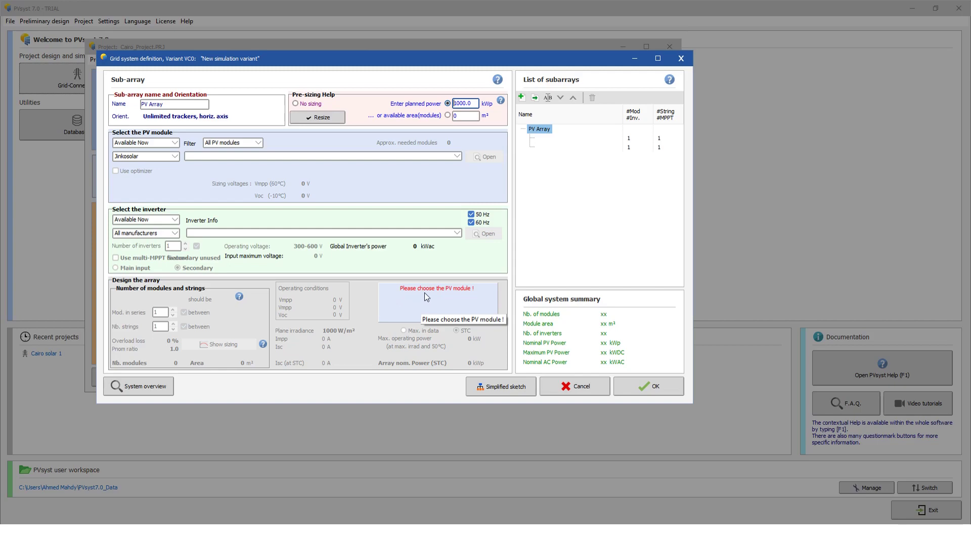
- Browse the PV module availability and manufacturer lists, with Available Now and Jinkosolar as the choices
left_click(137, 143)
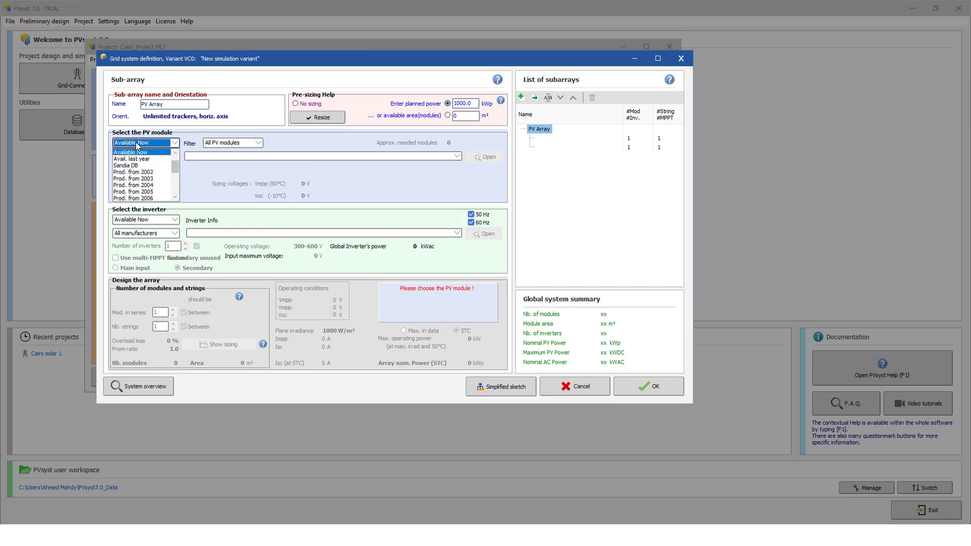
scroll(144, 164, "up", 1)
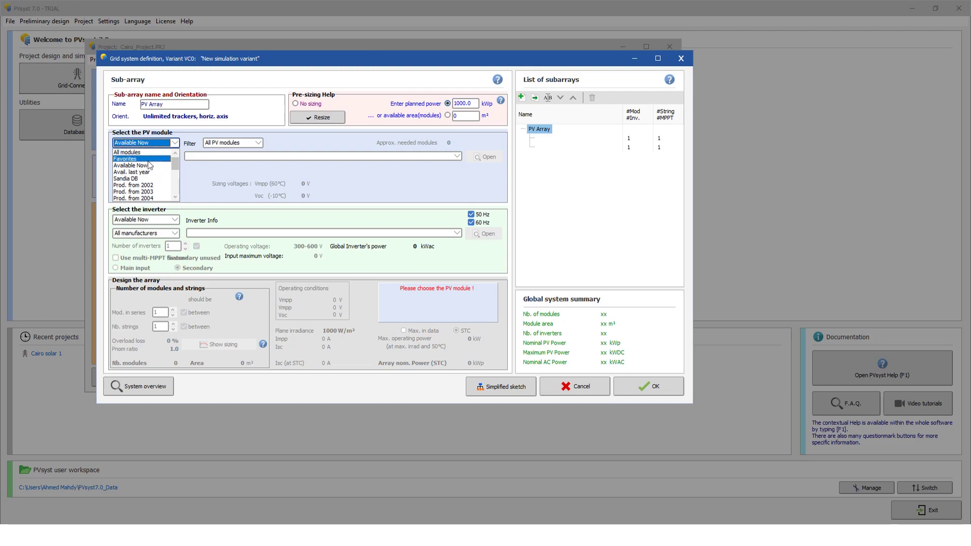
scroll(173, 166, "down", 4)
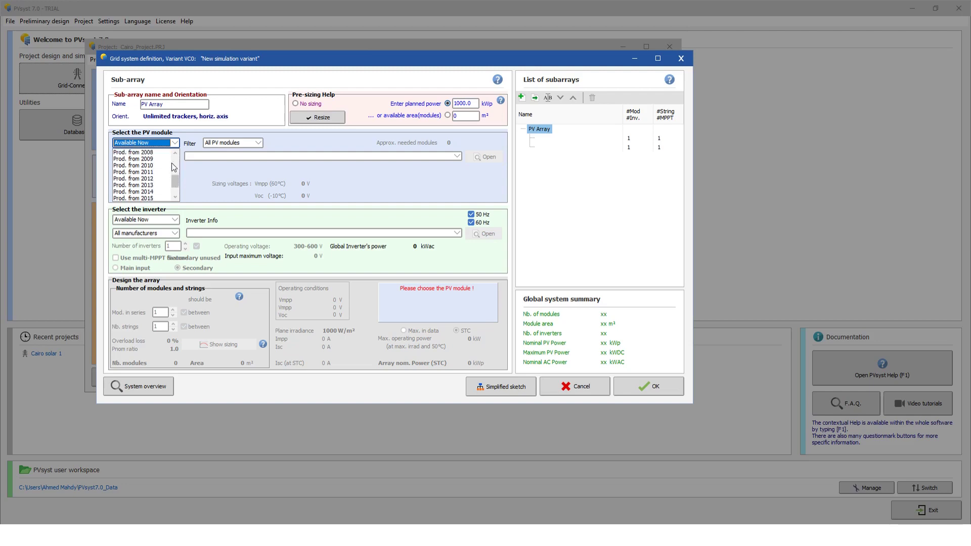
left_click_drag(175, 185, 168, 150)
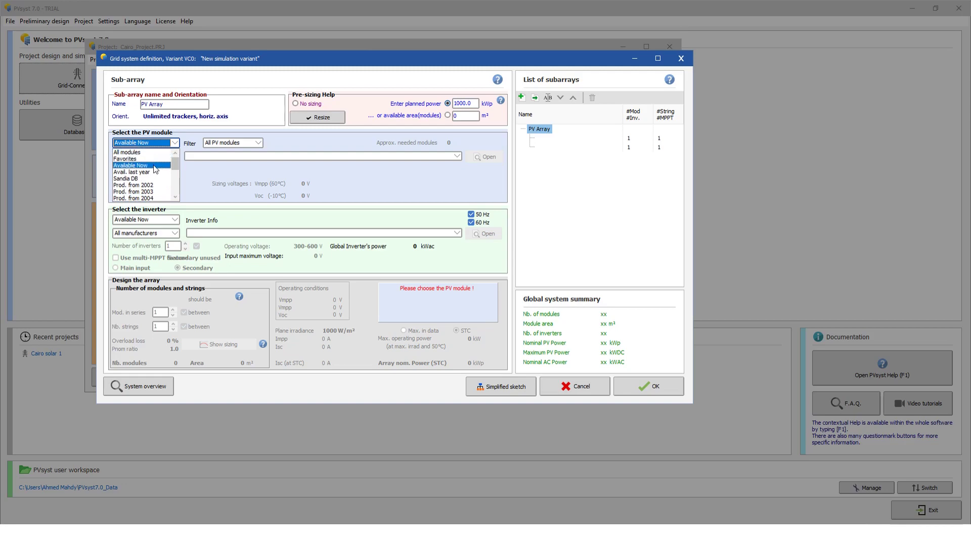
left_click(155, 166)
left_click(172, 156)
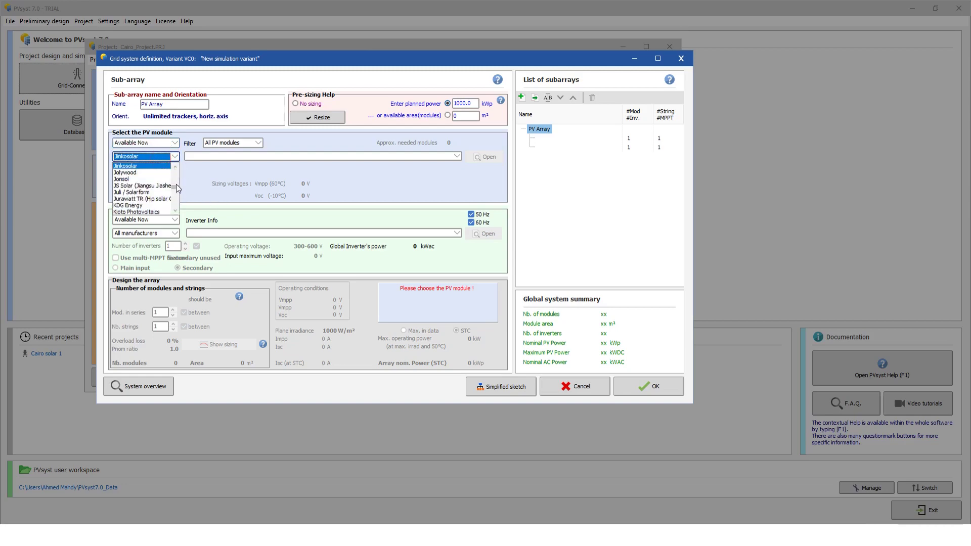
left_click_drag(177, 188, 174, 167)
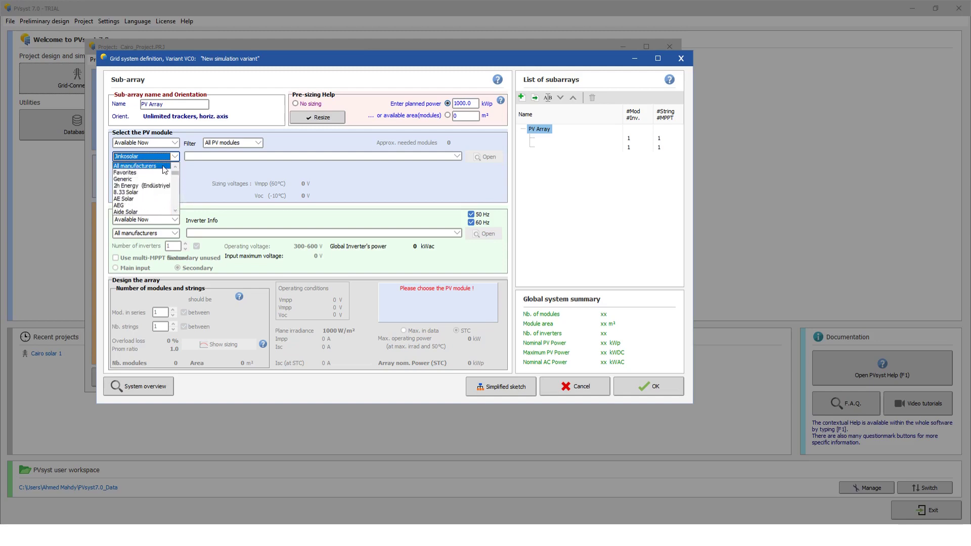
left_click(207, 184)
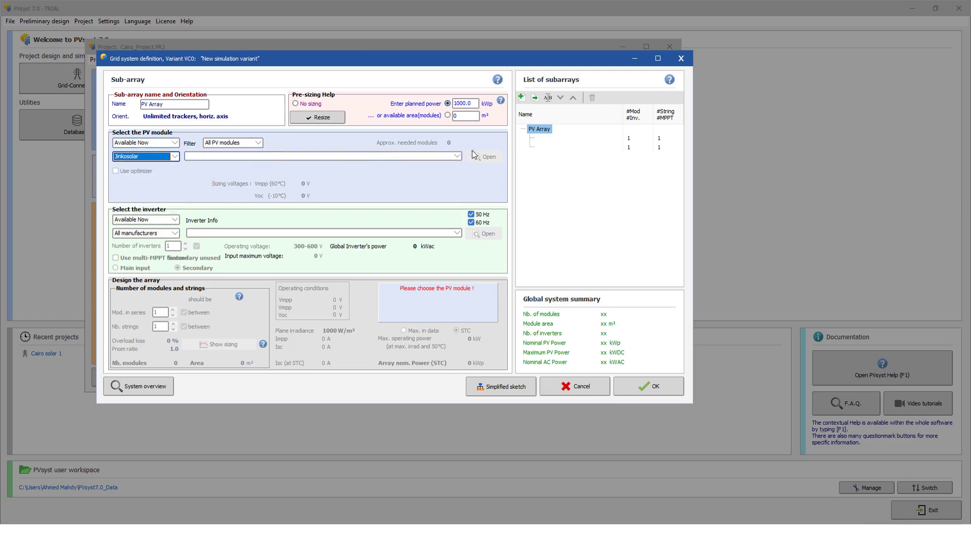
- Select the Jinkosolar 385 Wp Si-mono module JKM385M-72-V for the PV array
left_click(458, 156)
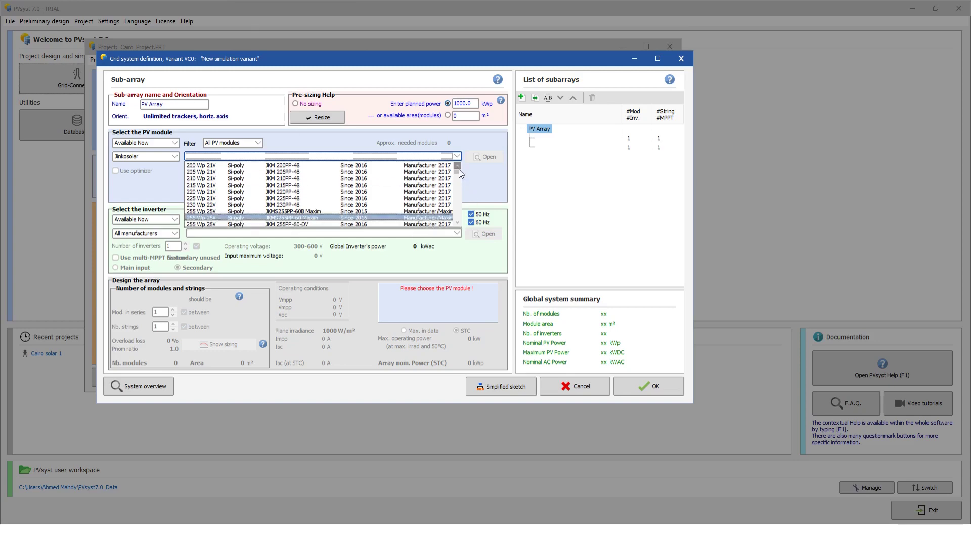
left_click_drag(458, 171, 458, 201)
left_click(255, 221)
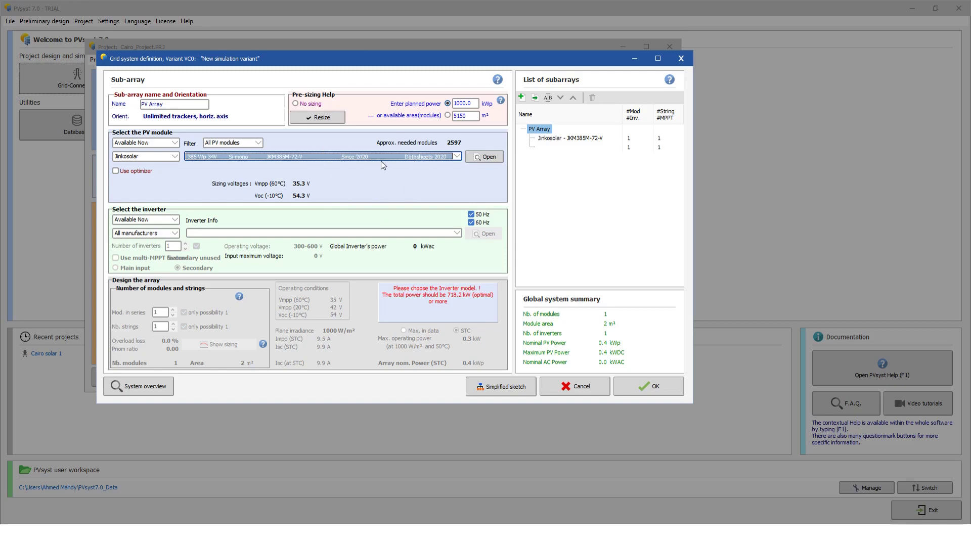
- Examine the Jinkosolar JKM385M-72-V module's definition, covering its basic data, sizes and technology, model parameters, additional data and commercial details
left_click(469, 158)
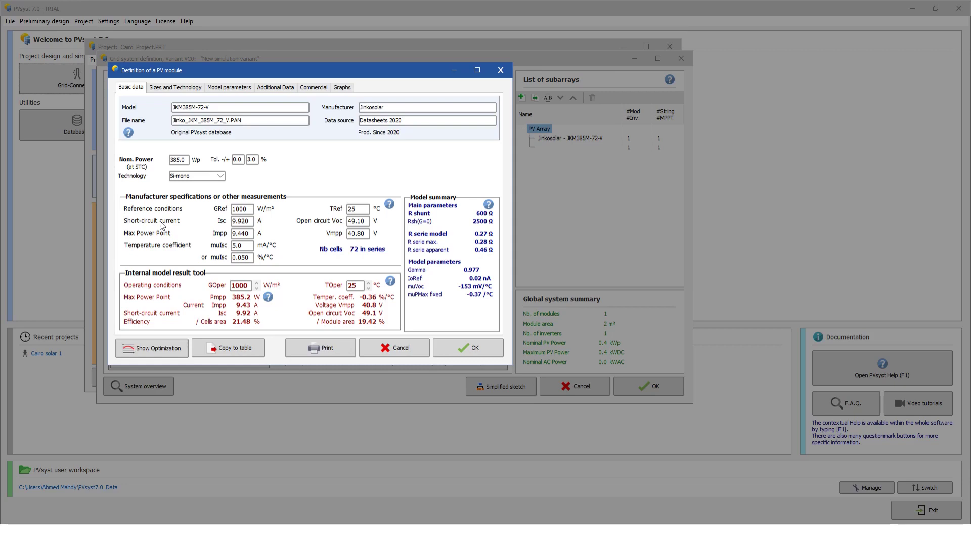
left_click(185, 87)
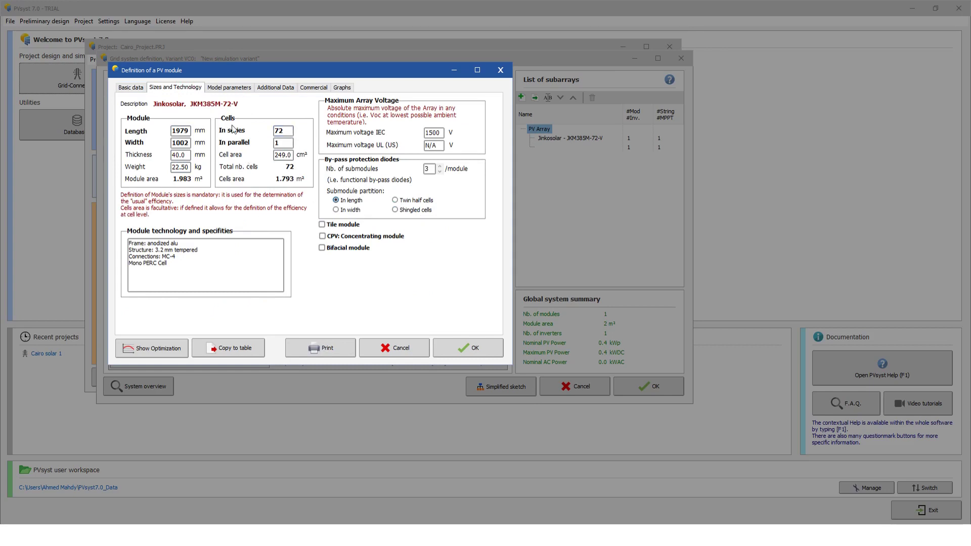
left_click(213, 94)
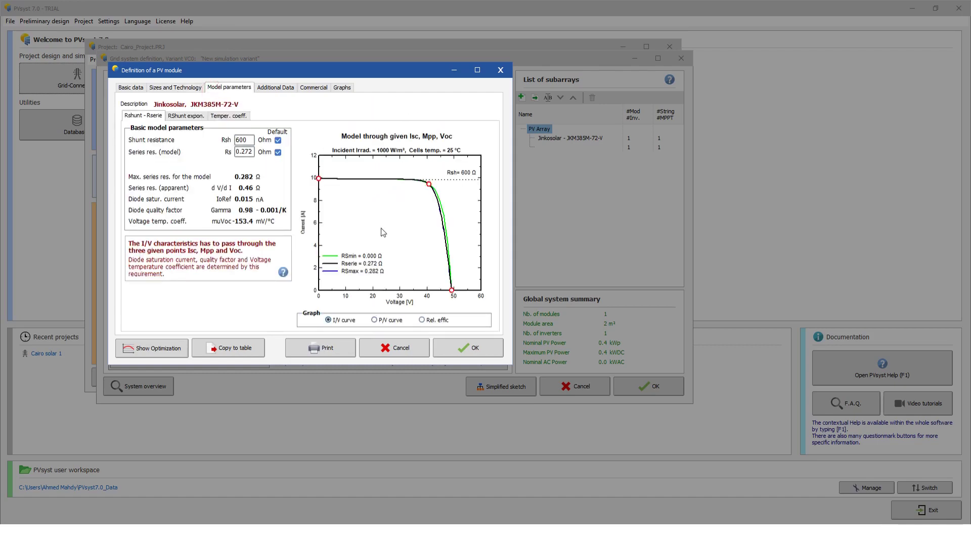
left_click(264, 94)
left_click(229, 87)
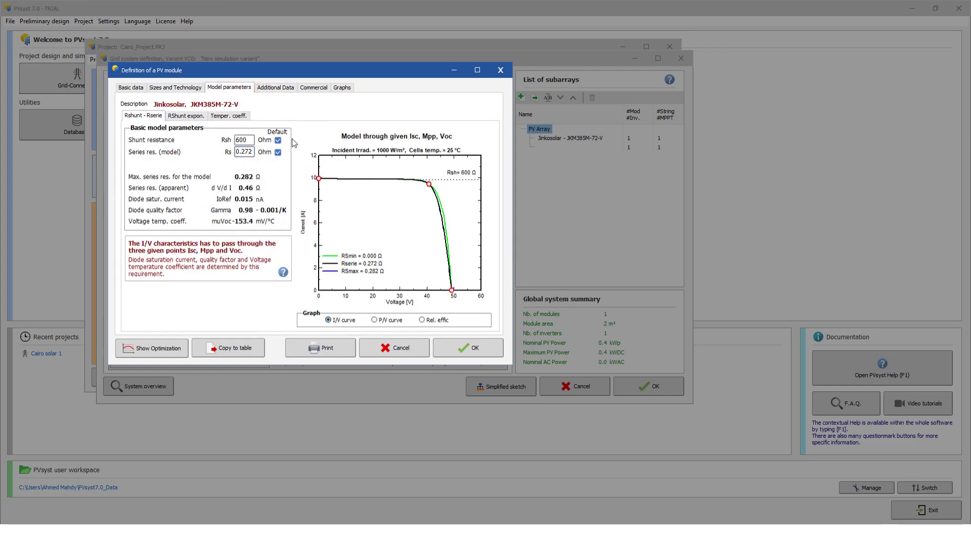
left_click(276, 88)
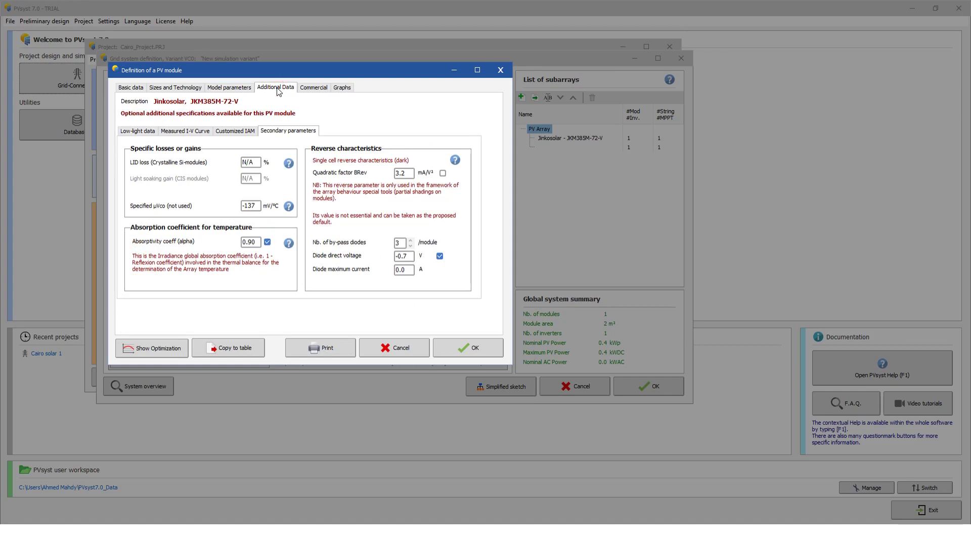
left_click(310, 89)
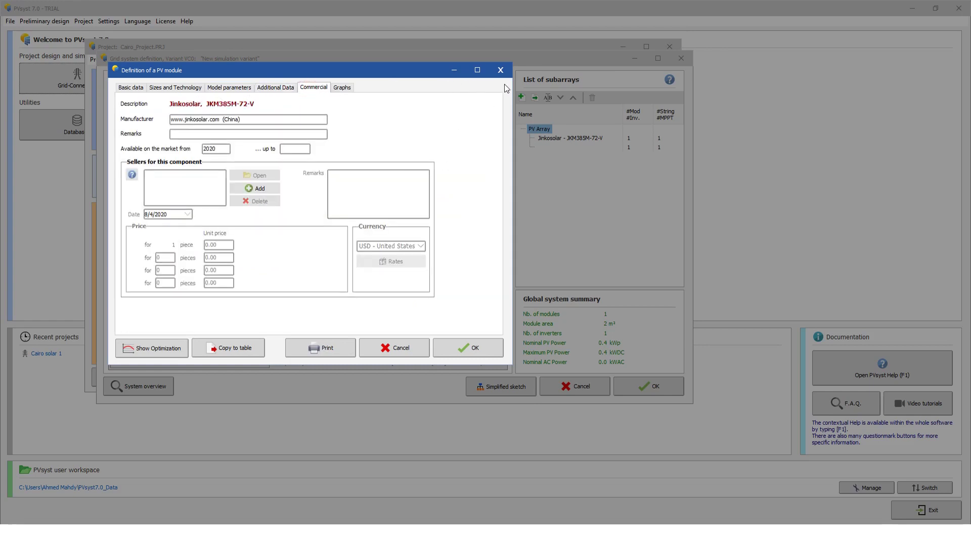
left_click(497, 69)
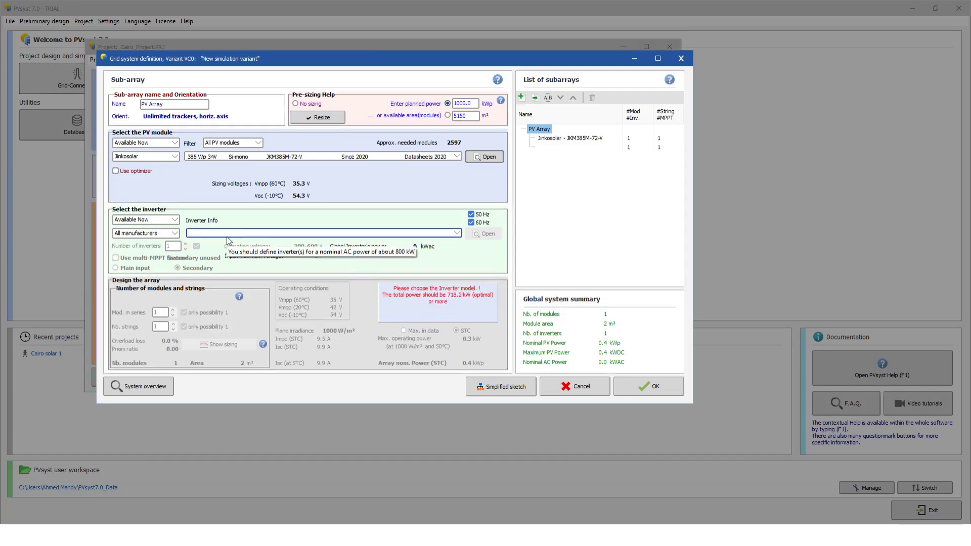
- Choose GE Power Conversion as the inverter manufacturer, keeping the inverter availability filter at Available Now
left_click(162, 223)
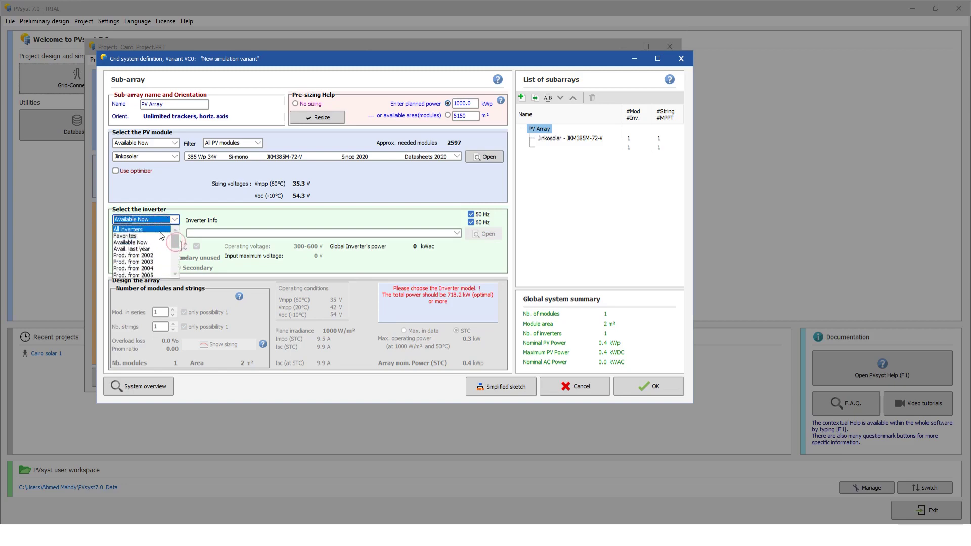
left_click(175, 220)
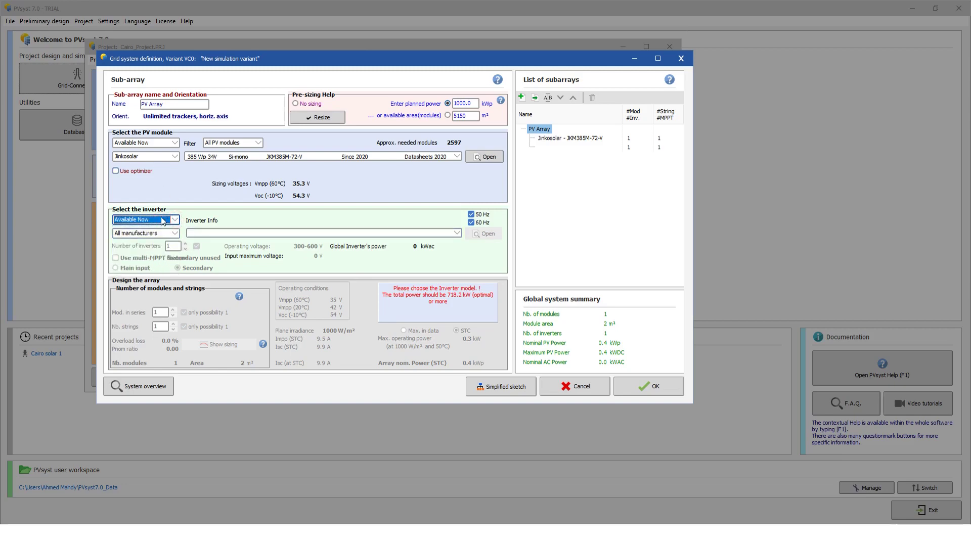
left_click(176, 233)
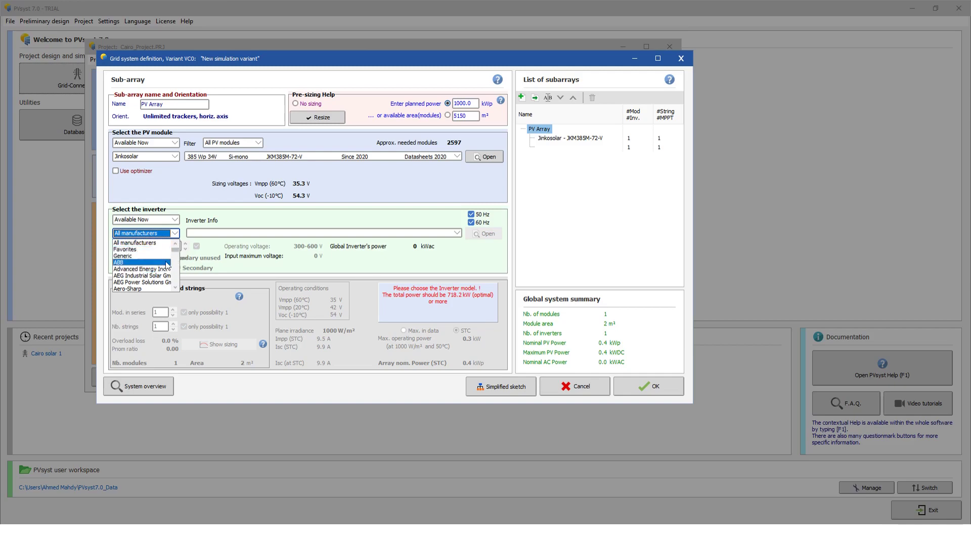
left_click_drag(175, 250, 176, 261)
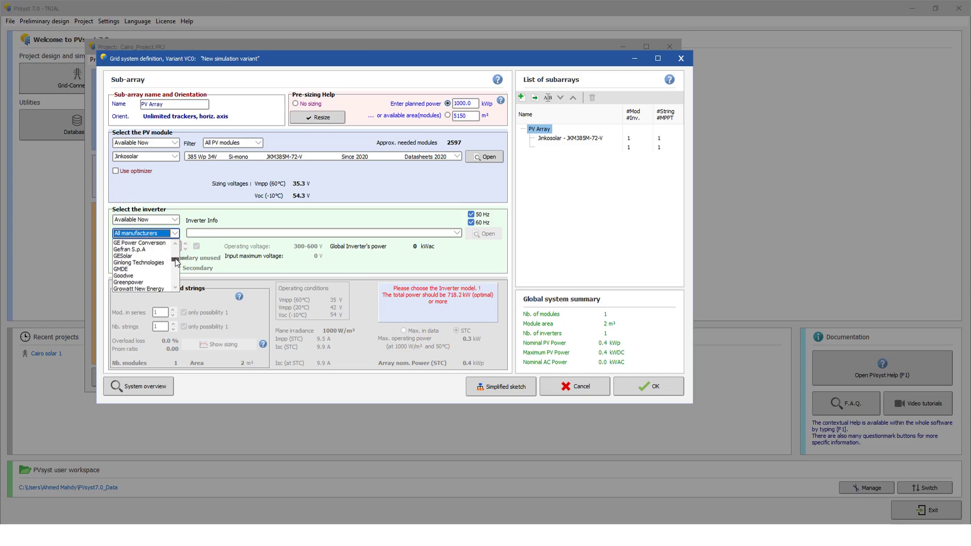
left_click(146, 242)
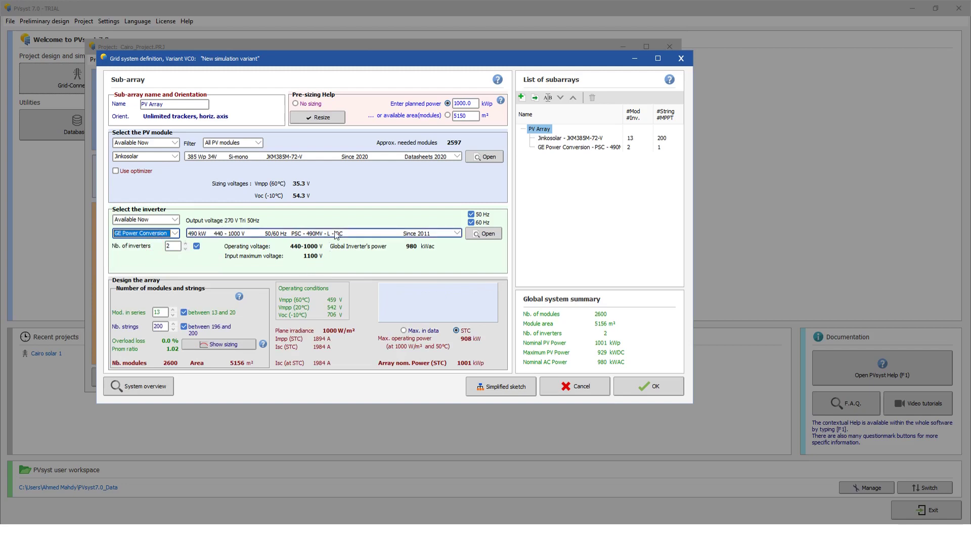
- Examine the main parameters and efficiency curve of the 490 kW GE Power Conversion inverter, leaving its definition unchanged
left_click(479, 235)
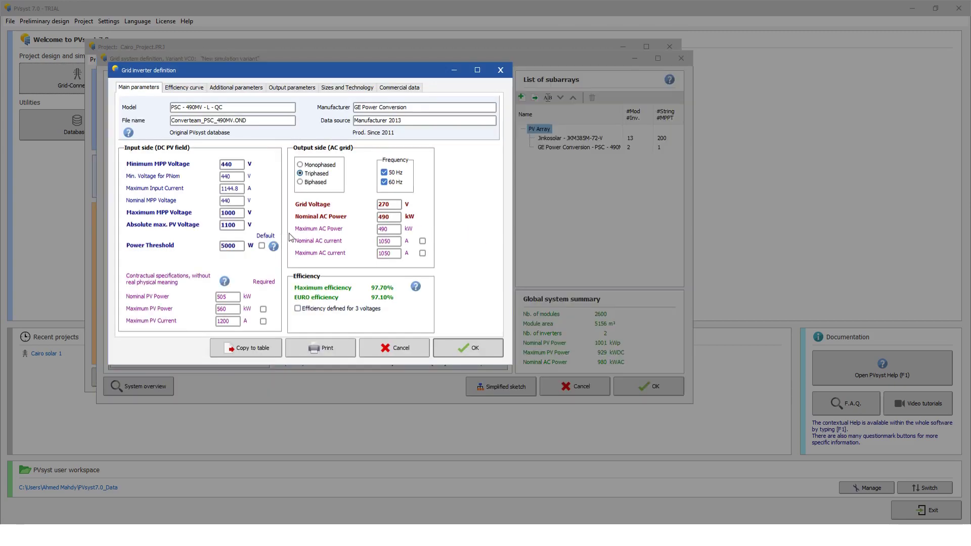
left_click(196, 91)
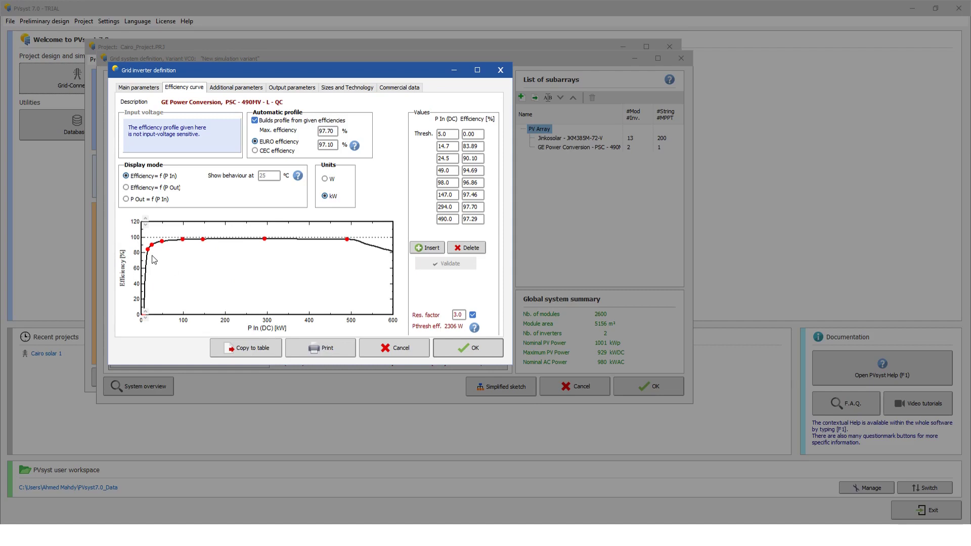
left_click(500, 70)
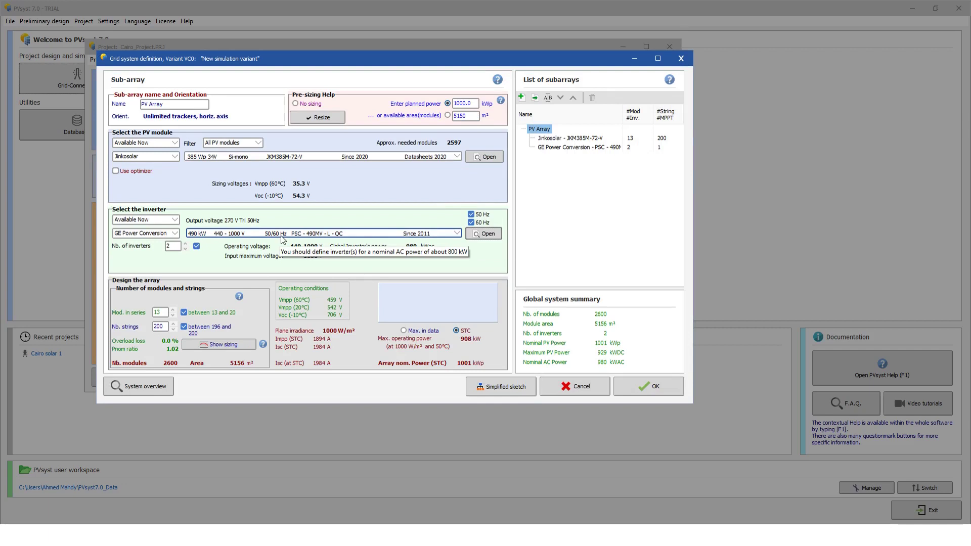
- Select the 1000 kW PSC - 1000MV - L - QC inverter and check its number of inverters
left_click(282, 236)
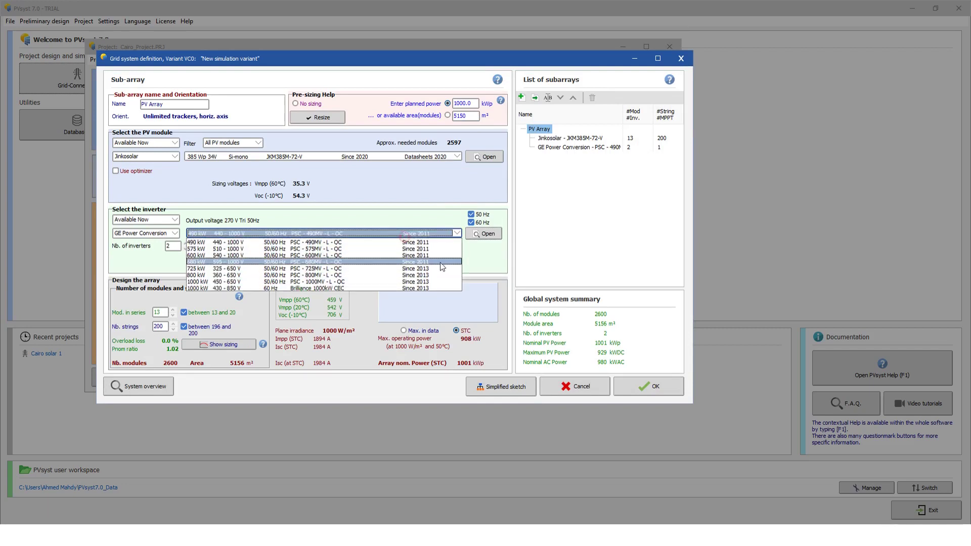
left_click(366, 281)
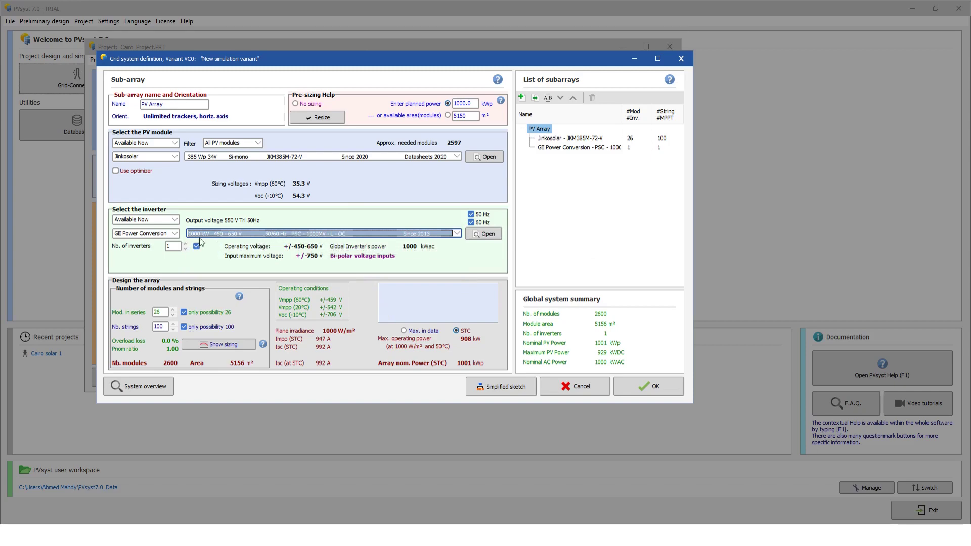
mouse_move(198, 242)
left_click(172, 246)
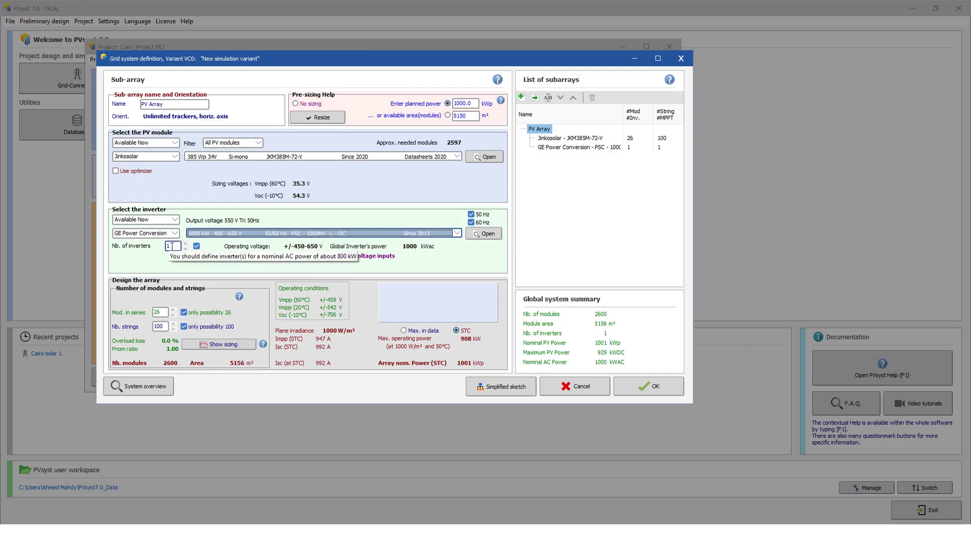
left_click_drag(173, 246, 167, 246)
left_click(204, 263)
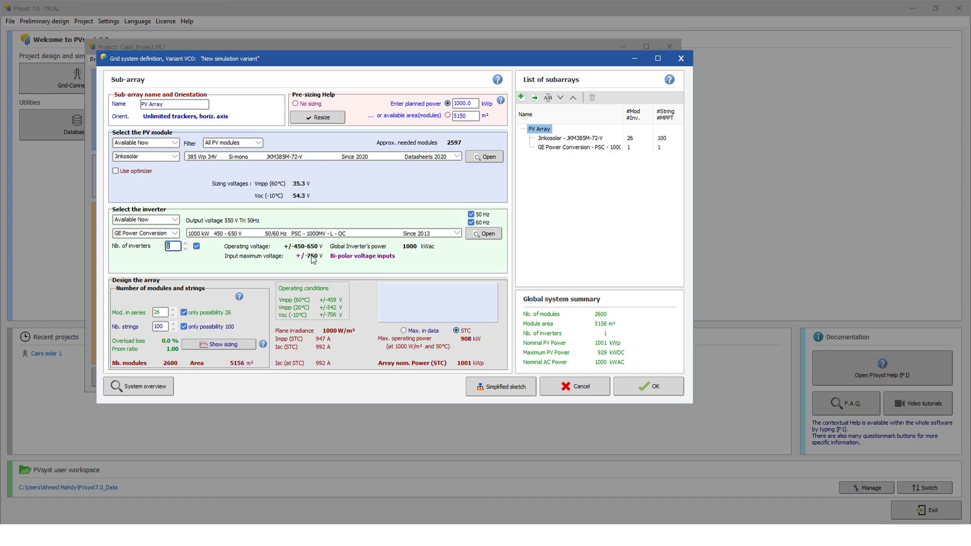
- Examine the main parameters and efficiency curve of the PSC - 1000MV - L - QC inverter, then cancel its definition
left_click(471, 237)
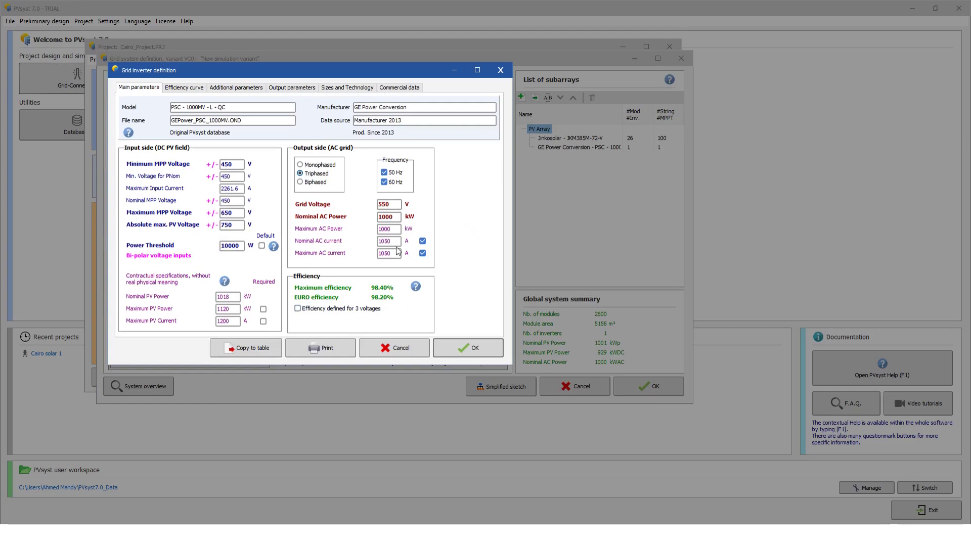
left_click(184, 87)
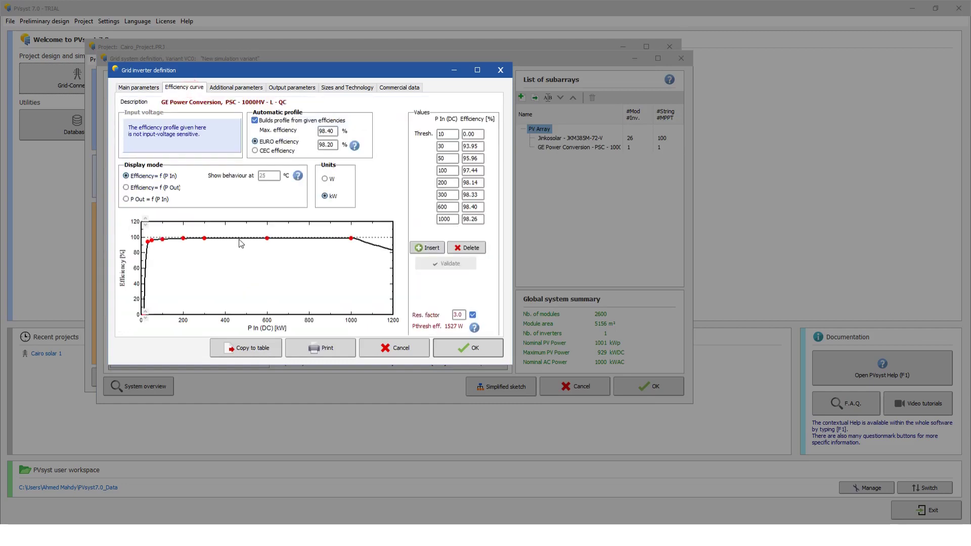
left_click_drag(356, 76, 727, 115)
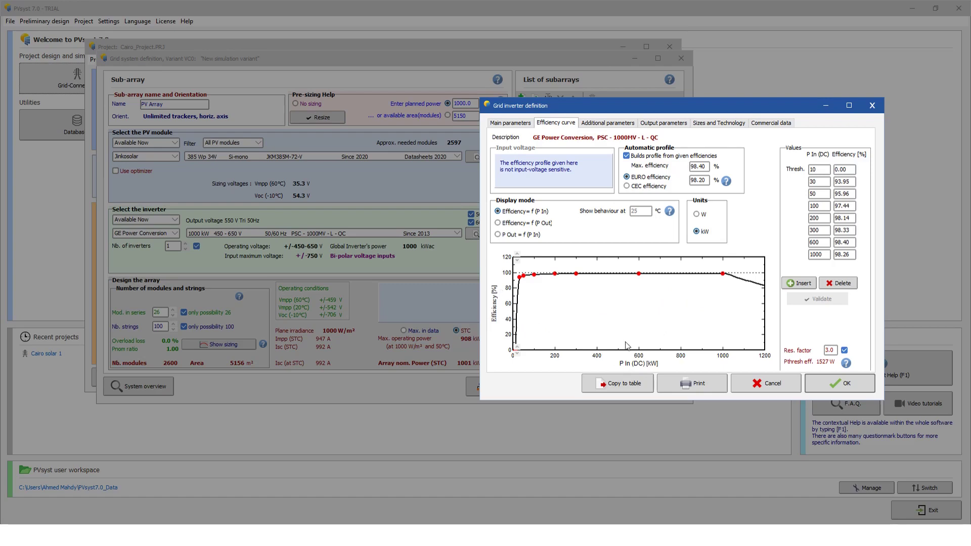
left_click(772, 383)
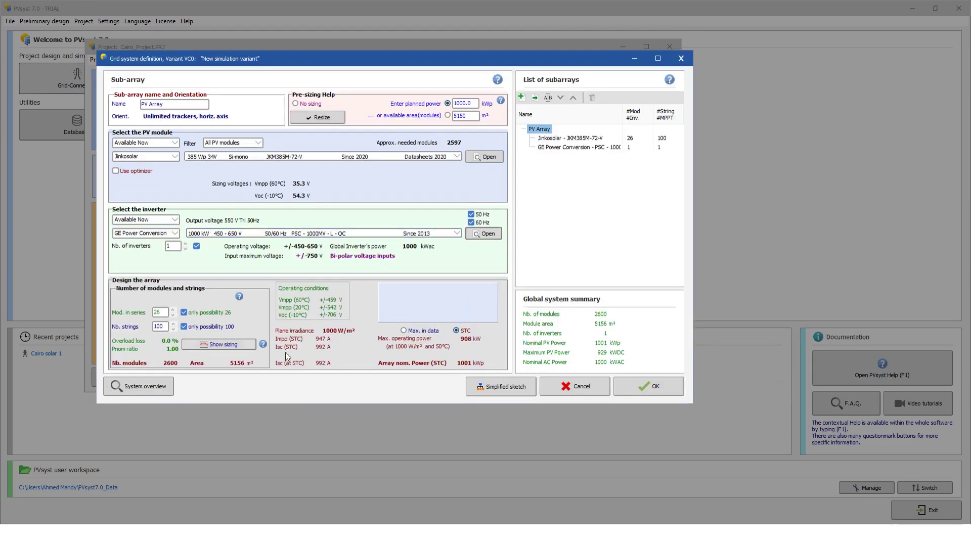
- View the simplified sketch of the grid-connected system and the system overview of the simulation variant
left_click(489, 386)
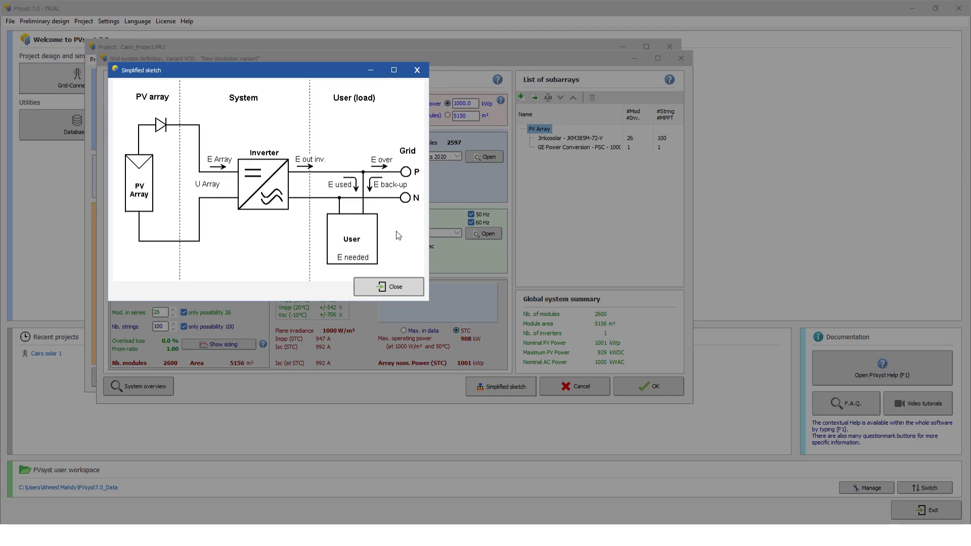
left_click(404, 283)
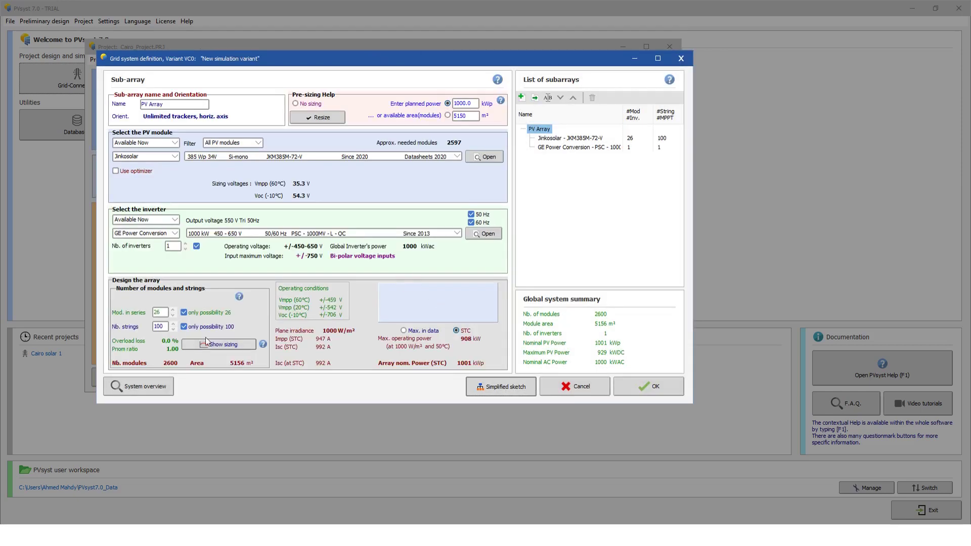
left_click(156, 386)
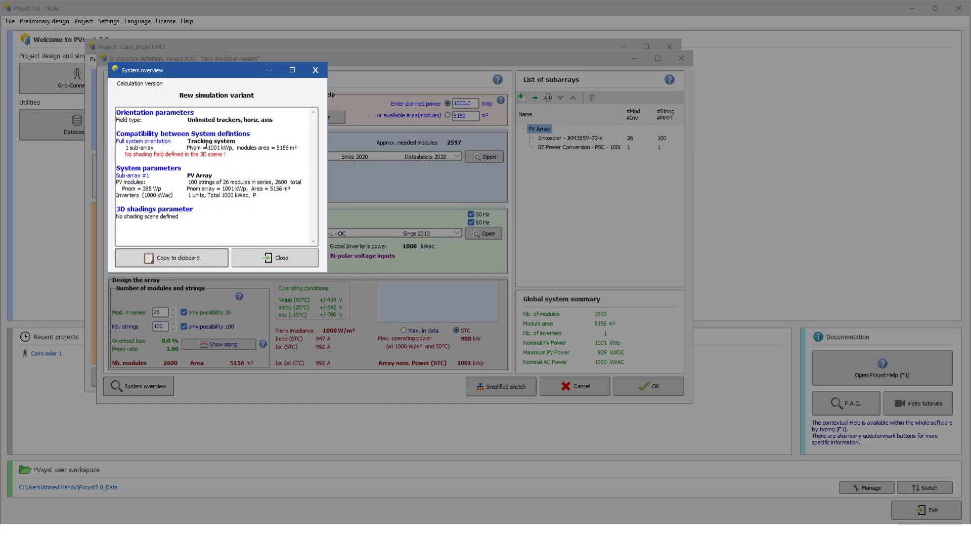
left_click(316, 70)
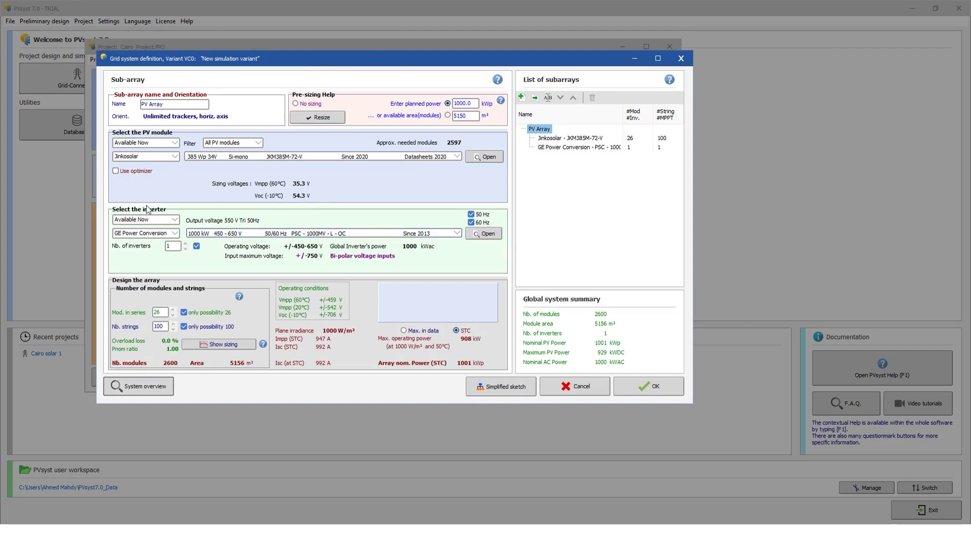
- Change the inverter to the Helios Systems 1000 kW model HSC 1000S 33 kv
left_click(164, 233)
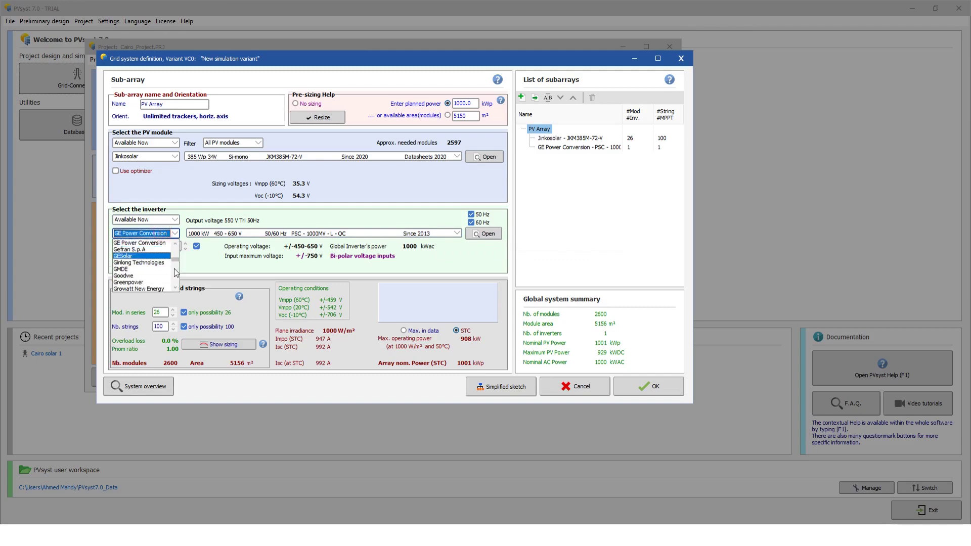
left_click(175, 287)
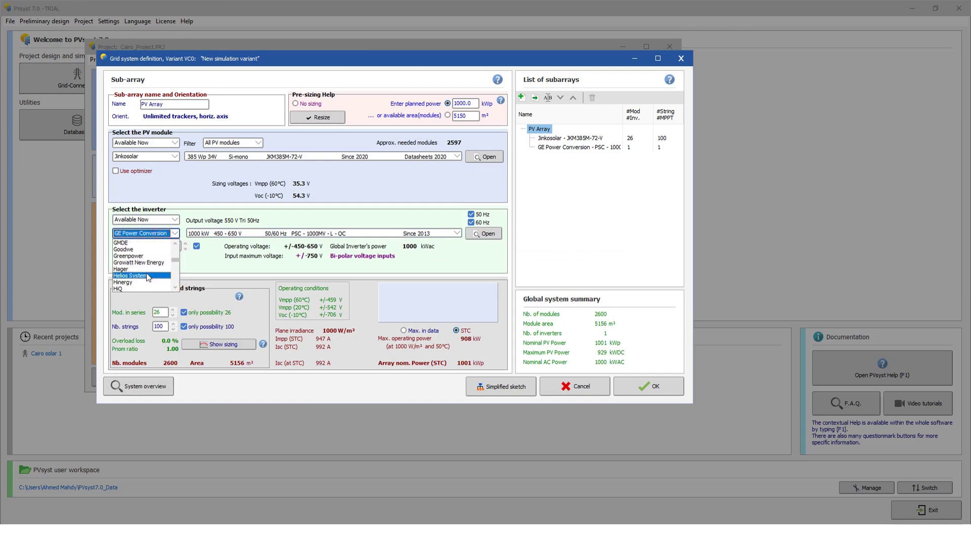
left_click(148, 276)
left_click(456, 233)
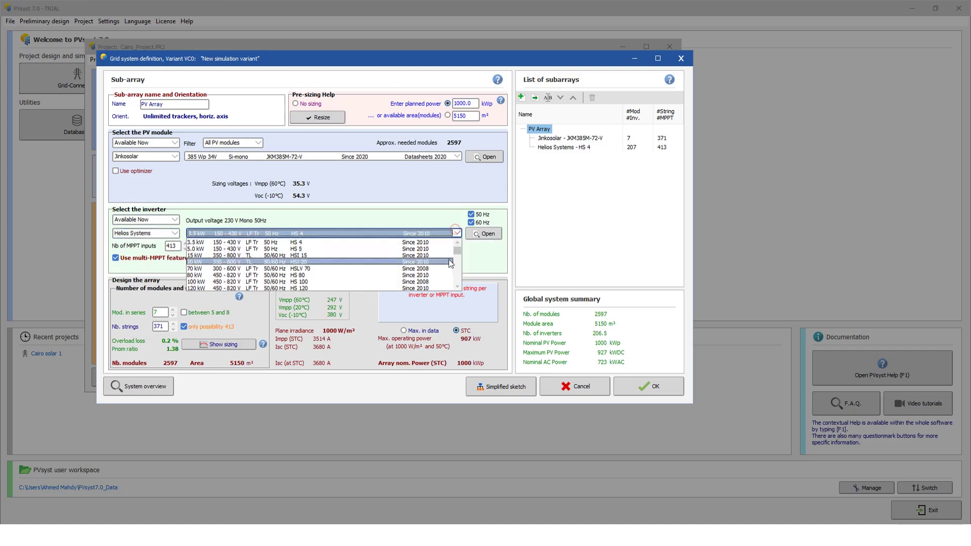
left_click_drag(456, 244, 456, 272)
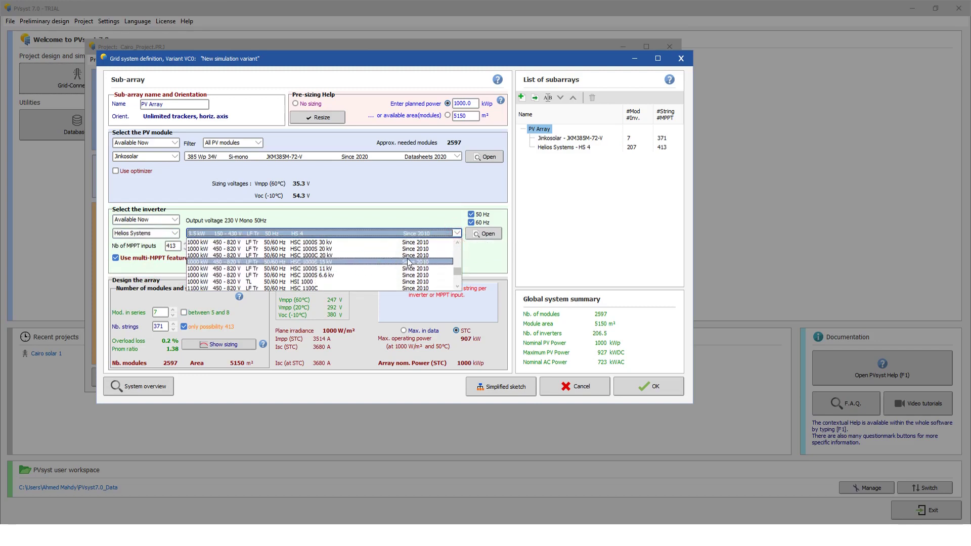
scroll(394, 268, "up", 2)
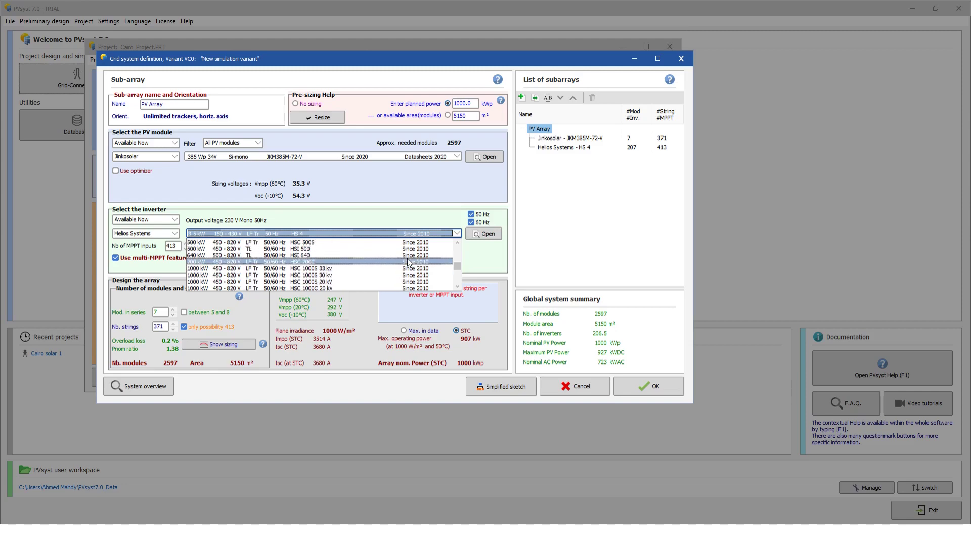
left_click(371, 268)
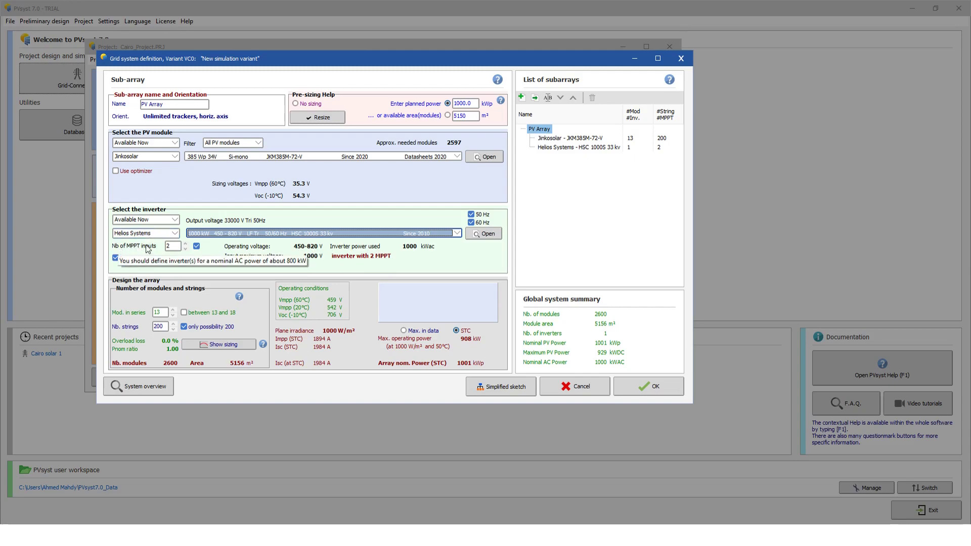
- Check the sub-array's number of MPPT inputs, modules in series and number of strings
left_click(169, 246)
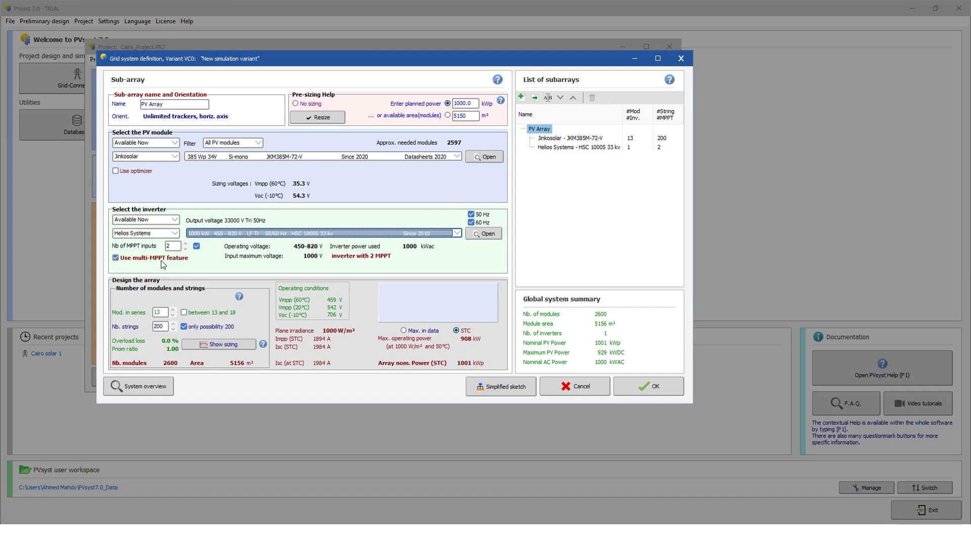
left_click(158, 326)
left_click(154, 312)
left_click(154, 326)
- Switch to Paint and draw two tall, narrow rectangles side by side on the blank canvas
left_click(436, 535)
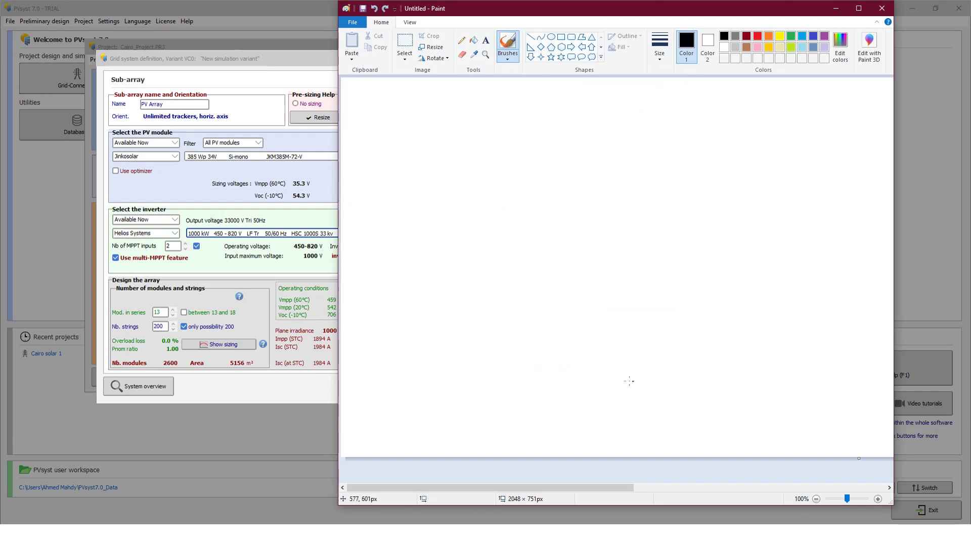
left_click(461, 40)
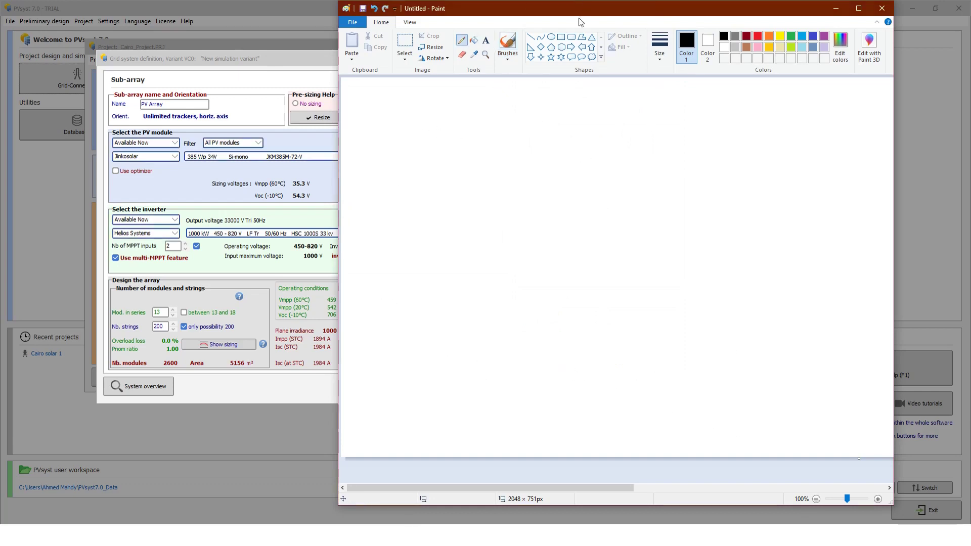
left_click(561, 37)
mouse_move(541, 122)
left_mouse_down()
mouse_move(494, 238)
mouse_move(497, 260)
left_mouse_up()
left_click(674, 138)
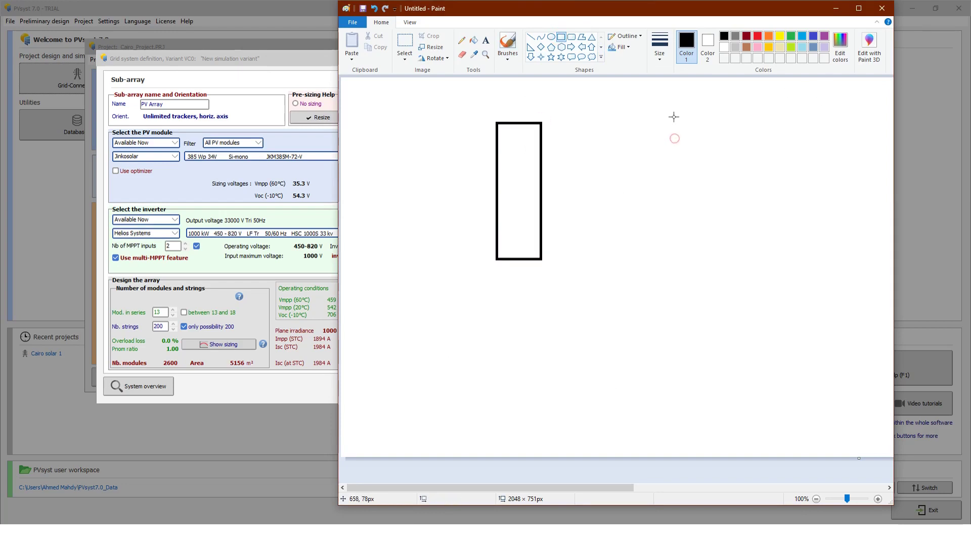
mouse_move(666, 116)
left_mouse_down()
mouse_move(604, 212)
mouse_move(637, 175)
mouse_move(637, 260)
mouse_move(619, 261)
left_mouse_up()
left_click(687, 233)
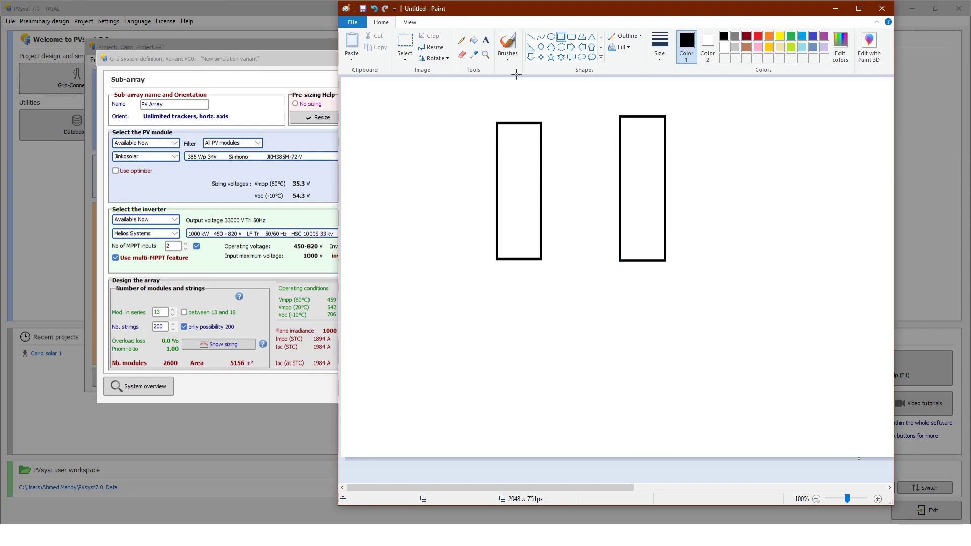
- Pencil two short leads with a plus and a minus sign beneath each of the two tall rectangles
left_click(461, 41)
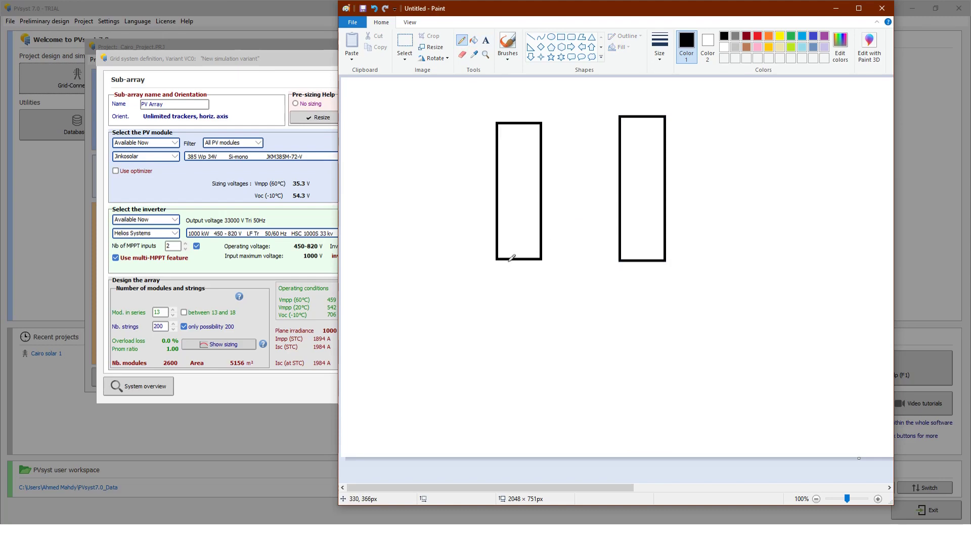
mouse_move(509, 260)
left_mouse_down()
mouse_move(509, 273)
mouse_move(529, 278)
mouse_move(506, 299)
mouse_move(538, 287)
left_mouse_up()
left_click_drag(637, 262, 640, 311)
left_click_drag(659, 262, 677, 290)
- Draw a rectangle of about 162 × 189 px centred below the two tall rectangles
left_click(560, 40)
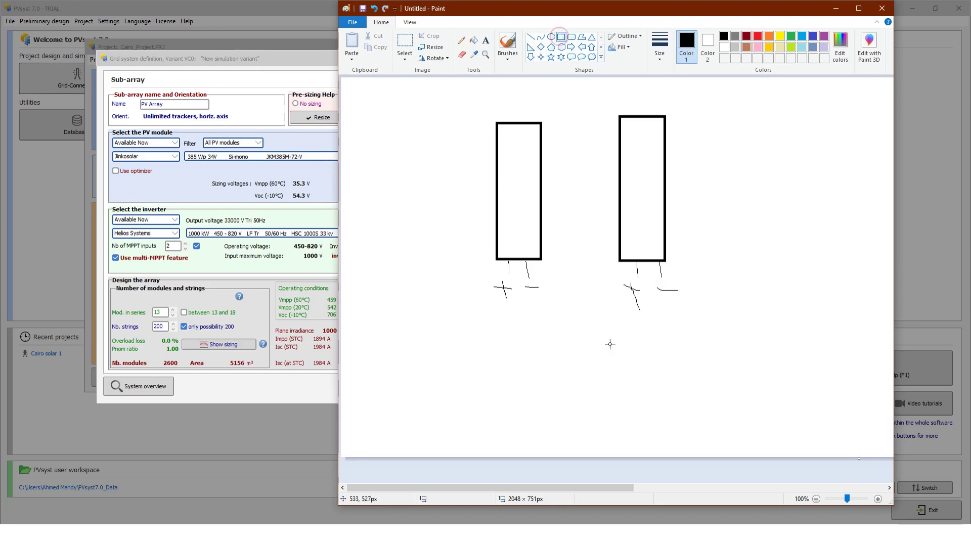
left_click_drag(610, 343, 530, 433)
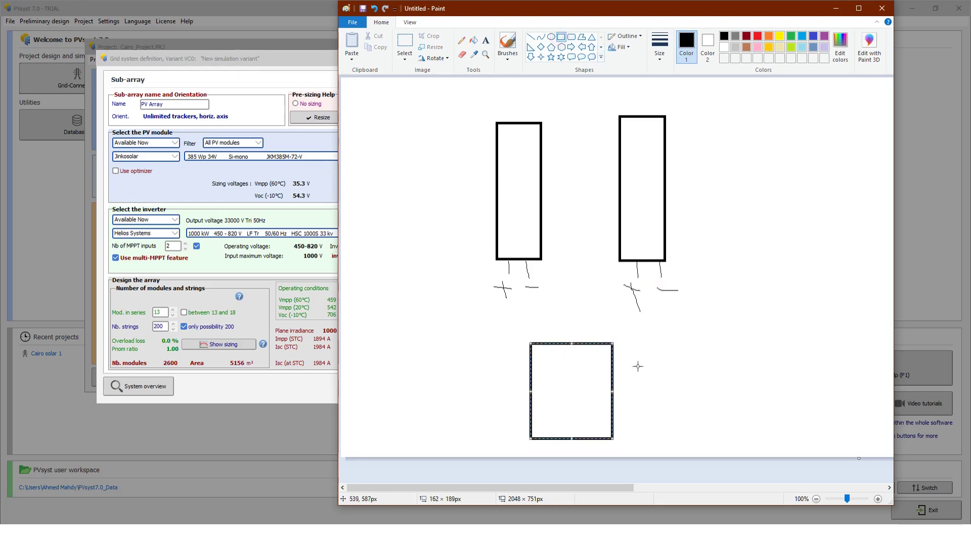
left_click(646, 353)
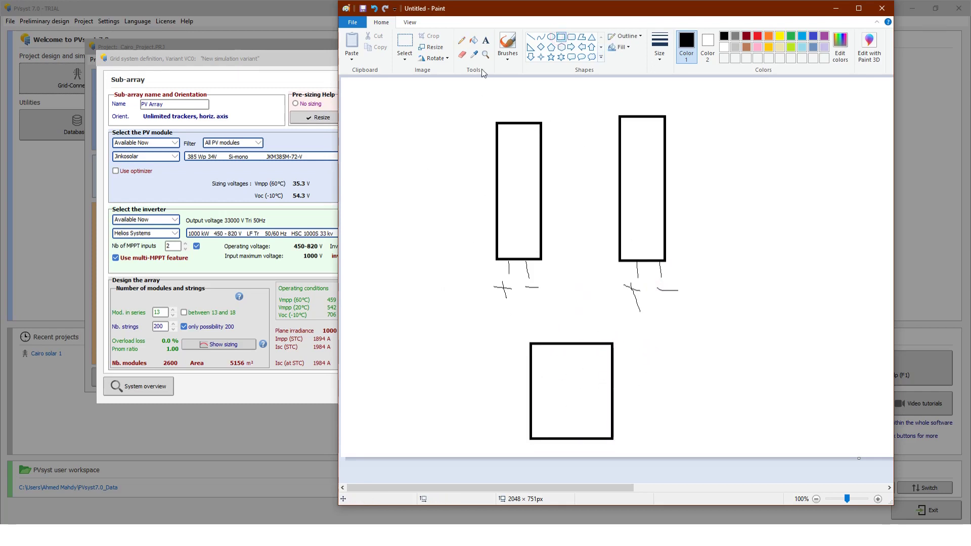
- Pencil two plus/minus input pairs above the lower box and connect them to the matching terminals of the two tall rectangles
left_click(461, 40)
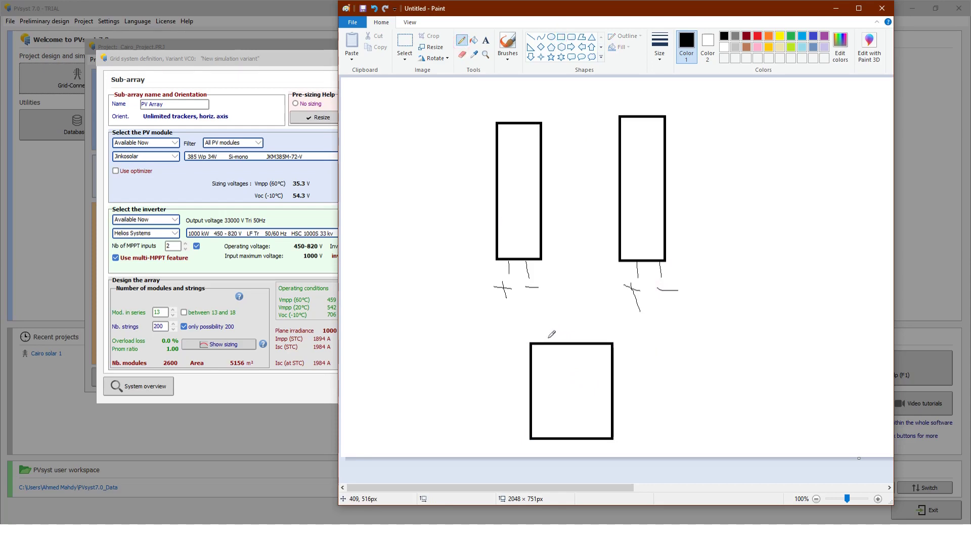
left_click_drag(543, 331, 623, 332)
left_click_drag(512, 301, 550, 333)
left_click_drag(537, 294, 570, 332)
left_click_drag(628, 298, 598, 322)
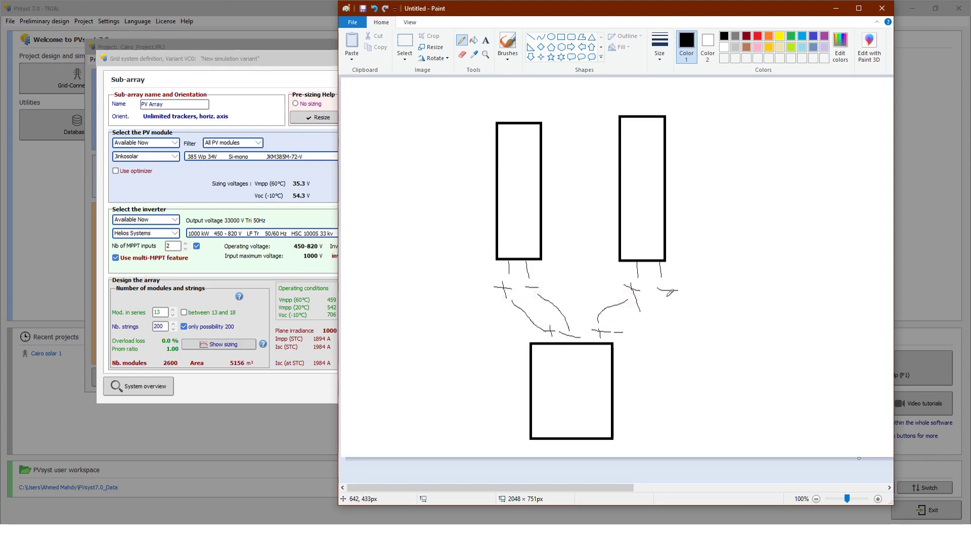
left_click_drag(664, 298, 621, 324)
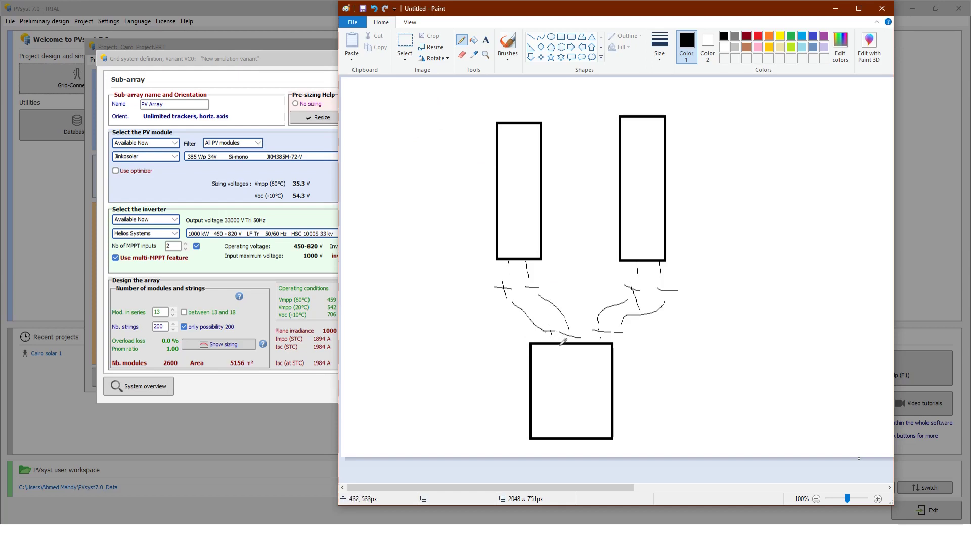
- Draw an arrow out from each input pair of the lower box and label each arrow 50%
mouse_move(560, 346)
left_mouse_down()
mouse_move(503, 384)
mouse_move(522, 399)
left_mouse_up()
left_click_drag(435, 387, 420, 411)
mouse_move(449, 392)
left_mouse_down()
mouse_move(461, 405)
mouse_move(450, 390)
mouse_move(478, 397)
mouse_move(482, 376)
mouse_move(491, 400)
mouse_move(473, 388)
left_mouse_up()
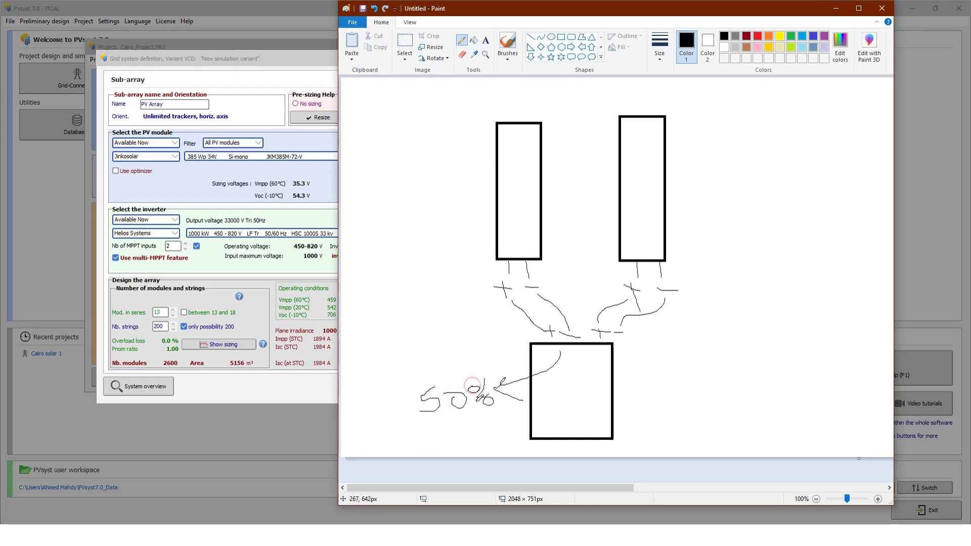
left_click_drag(625, 344, 682, 378)
mouse_move(682, 378)
left_mouse_down()
mouse_move(667, 387)
mouse_move(695, 381)
mouse_move(689, 390)
left_mouse_up()
mouse_move(693, 371)
left_mouse_down()
mouse_move(707, 370)
mouse_move(714, 387)
mouse_move(752, 390)
mouse_move(733, 379)
left_mouse_up()
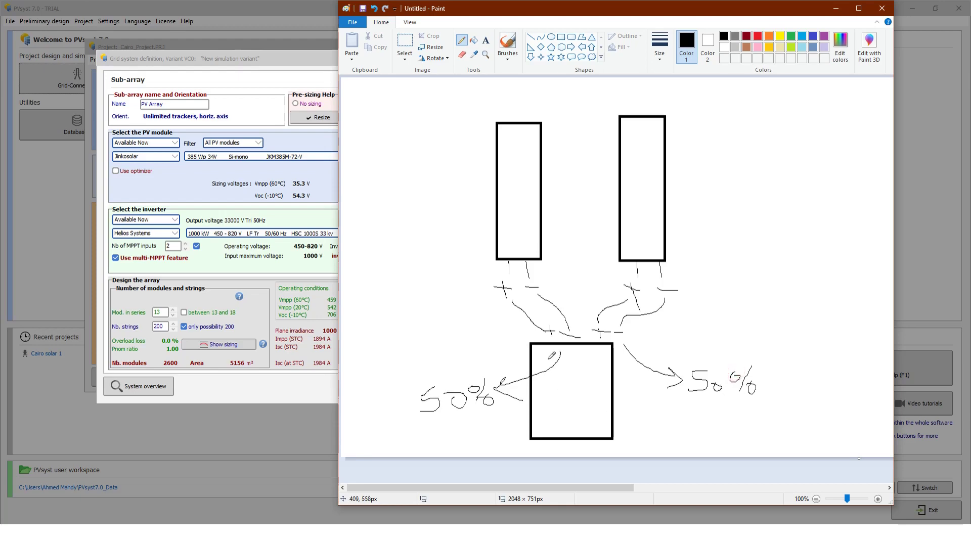
- Underline the two inputs inside the lower box and write 100 beside each tall rectangle
mouse_move(564, 353)
left_mouse_down()
mouse_move(547, 353)
mouse_move(576, 352)
mouse_move(556, 355)
left_mouse_up()
left_click_drag(600, 352, 617, 359)
mouse_move(421, 245)
left_mouse_down()
mouse_move(447, 258)
mouse_move(454, 238)
mouse_move(448, 244)
left_mouse_up()
left_click_drag(468, 242, 484, 244)
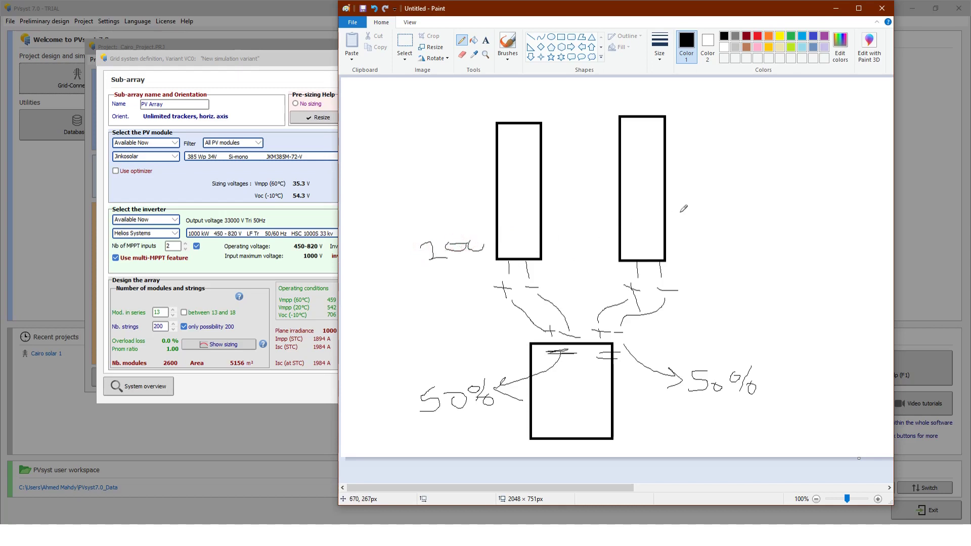
mouse_move(679, 213)
left_mouse_down()
mouse_move(676, 240)
mouse_move(704, 238)
mouse_move(694, 227)
left_mouse_up()
mouse_move(715, 231)
left_mouse_down()
mouse_move(725, 238)
mouse_move(718, 231)
left_mouse_up()
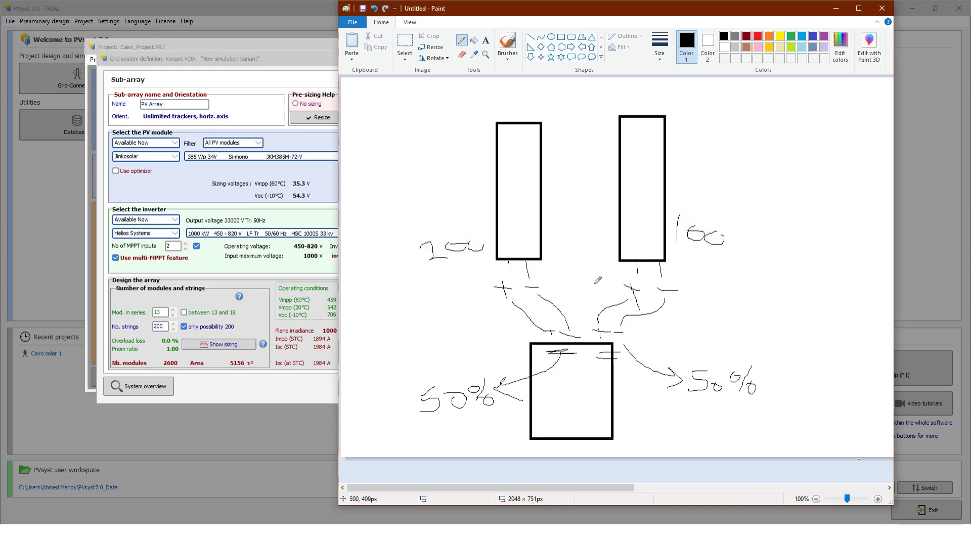
- Add arrowheads at the connecting lines, underline both 50% labels, mark the inputs' flow inside the lower box, and minimize Paint
mouse_move(596, 290)
left_mouse_down()
mouse_move(609, 307)
mouse_move(560, 300)
mouse_move(570, 298)
left_mouse_up()
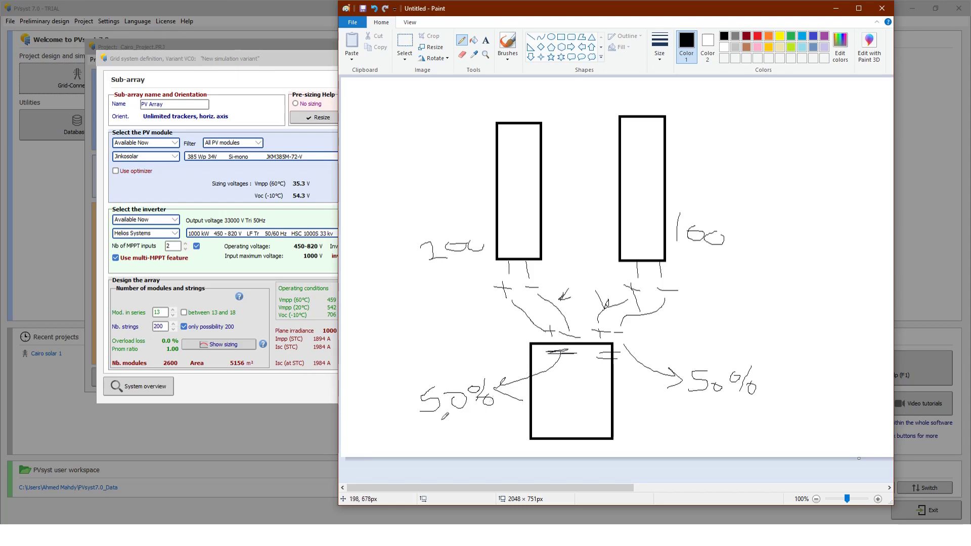
left_click_drag(441, 420, 461, 416)
left_click_drag(692, 402, 714, 401)
mouse_move(563, 360)
left_mouse_down()
mouse_move(566, 388)
mouse_move(573, 376)
mouse_move(558, 403)
mouse_move(570, 403)
mouse_move(543, 403)
mouse_move(570, 404)
mouse_move(544, 427)
left_mouse_up()
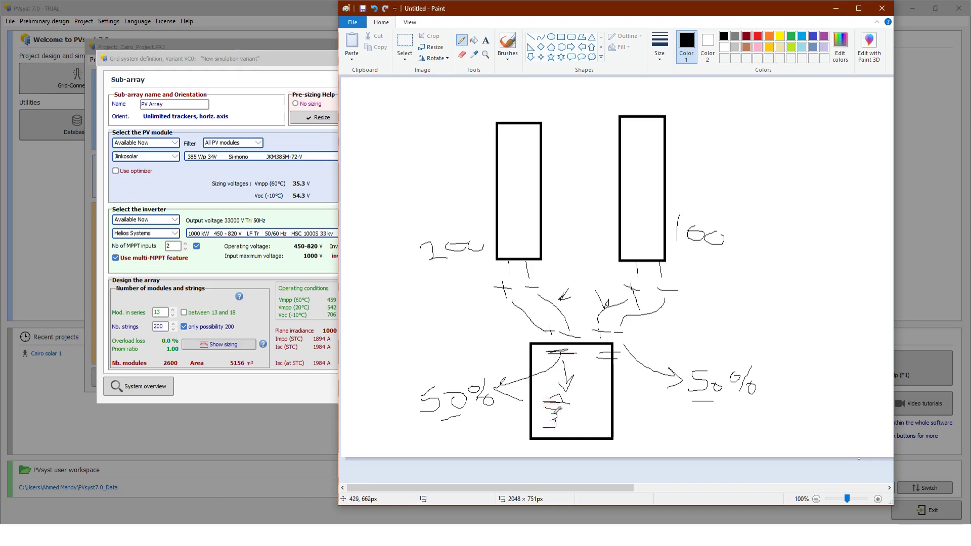
left_click_drag(604, 368, 602, 408)
left_click(840, 9)
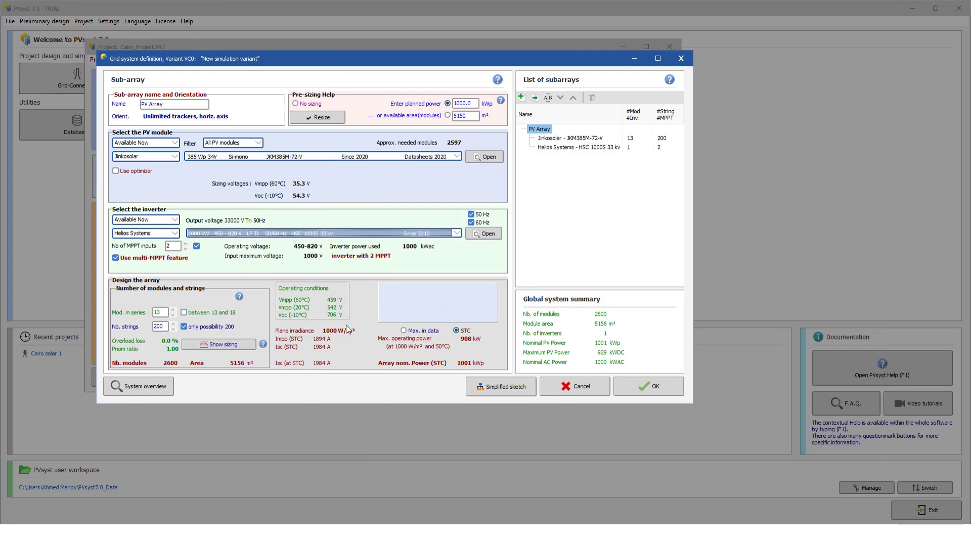
- Accept the grid system definition, then check the constant thermal loss factor in the detailed losses and accept them
left_click(655, 387)
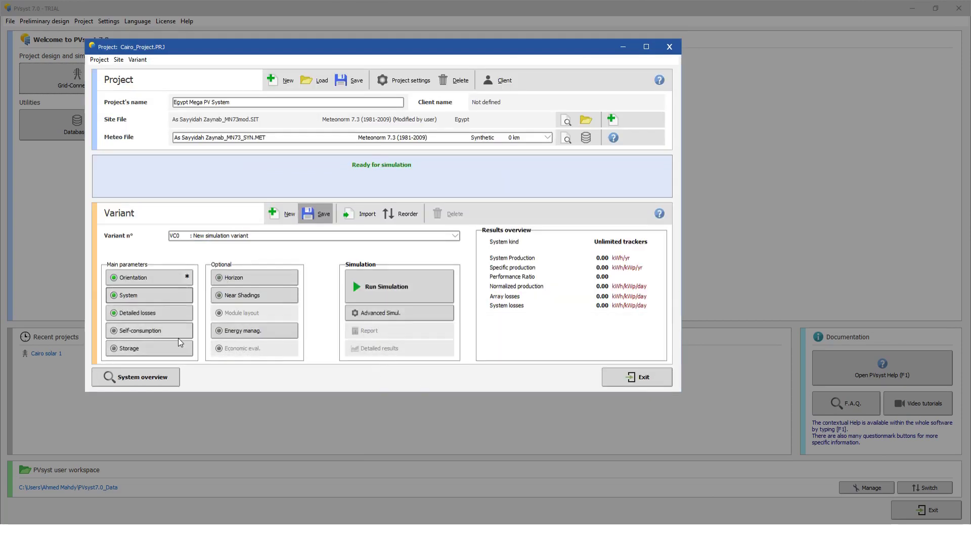
left_click(159, 316)
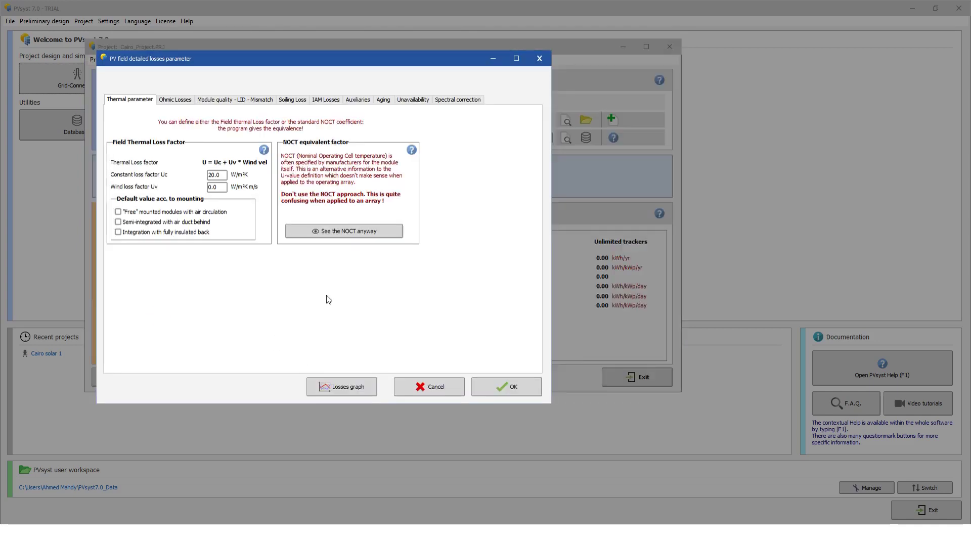
left_click(219, 174)
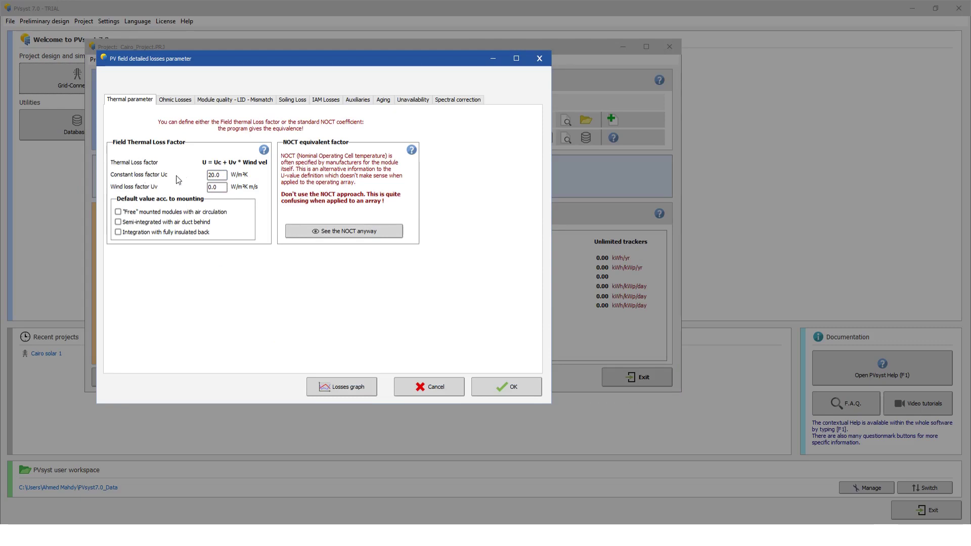
double_click(226, 174)
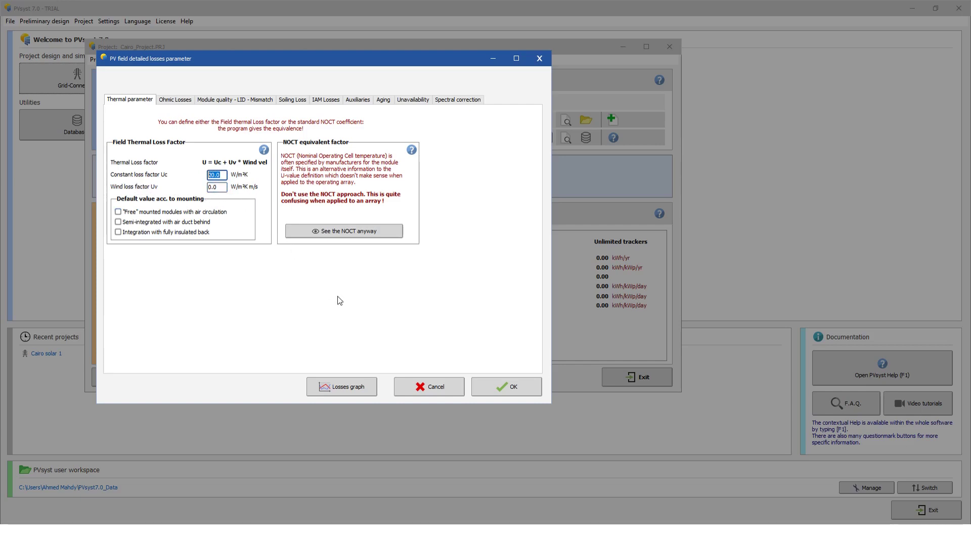
left_click(491, 386)
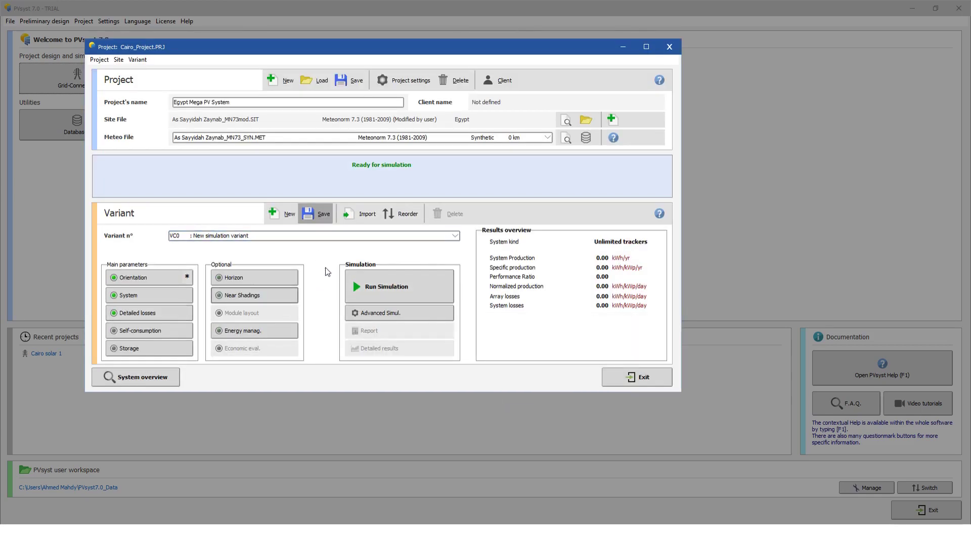
- Run the simulation of the variant and review all five pages of its report, then close the report
left_click(363, 277)
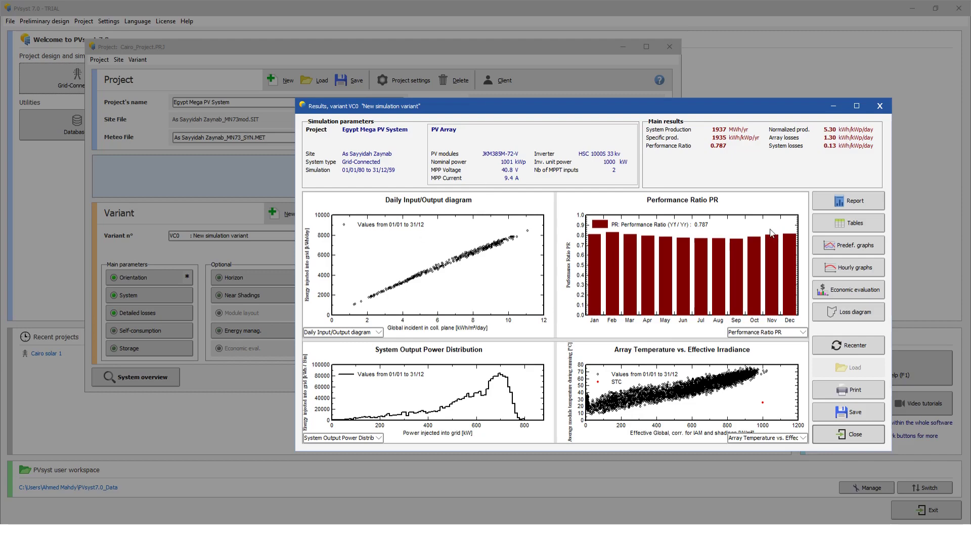
left_click(830, 202)
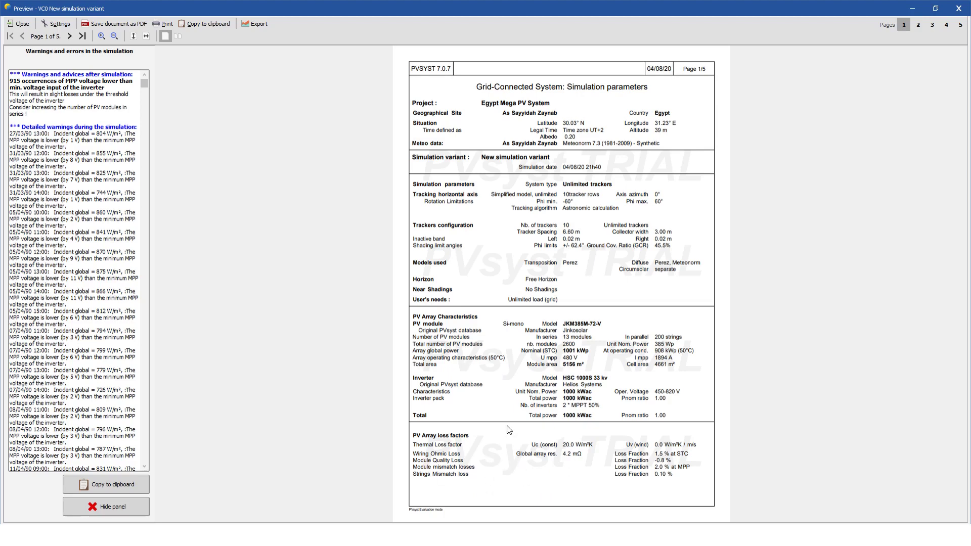
left_click(917, 26)
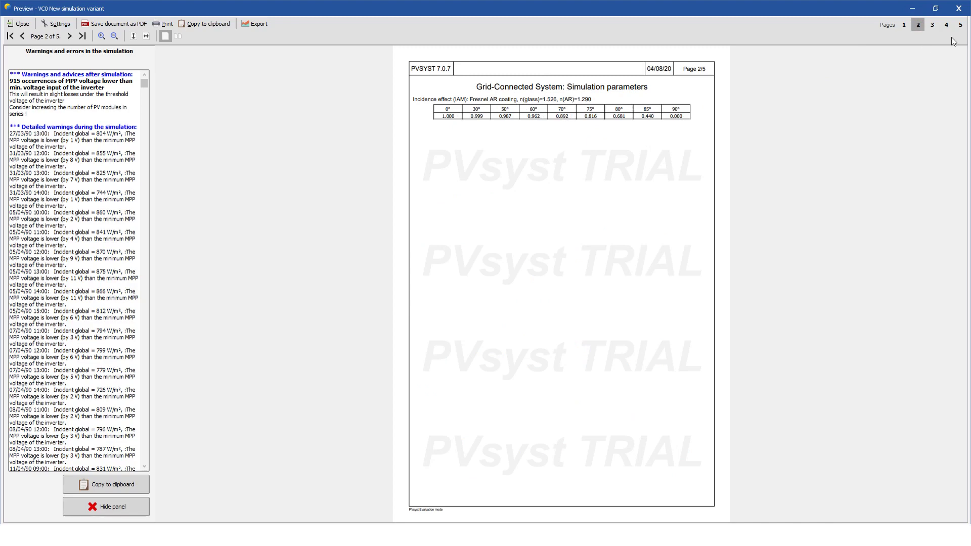
left_click(932, 25)
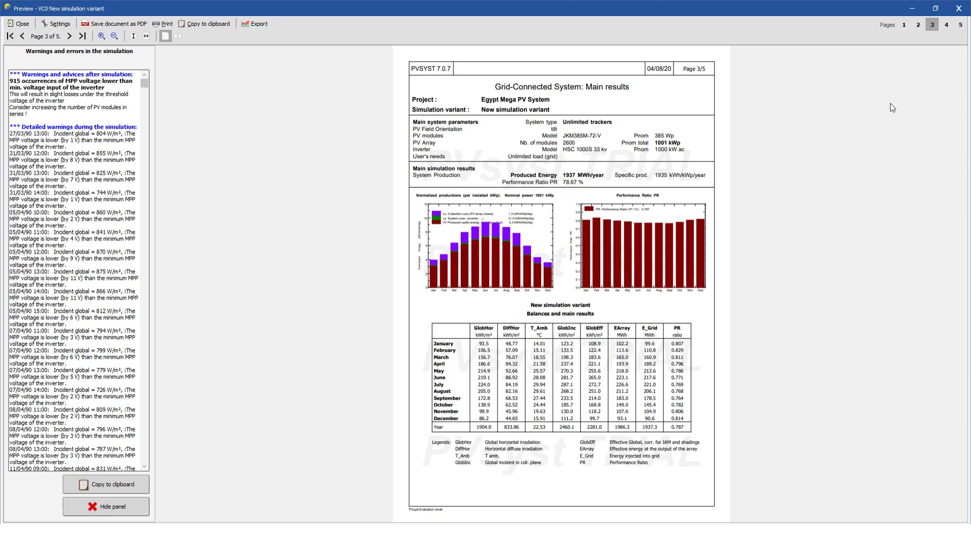
left_click(946, 26)
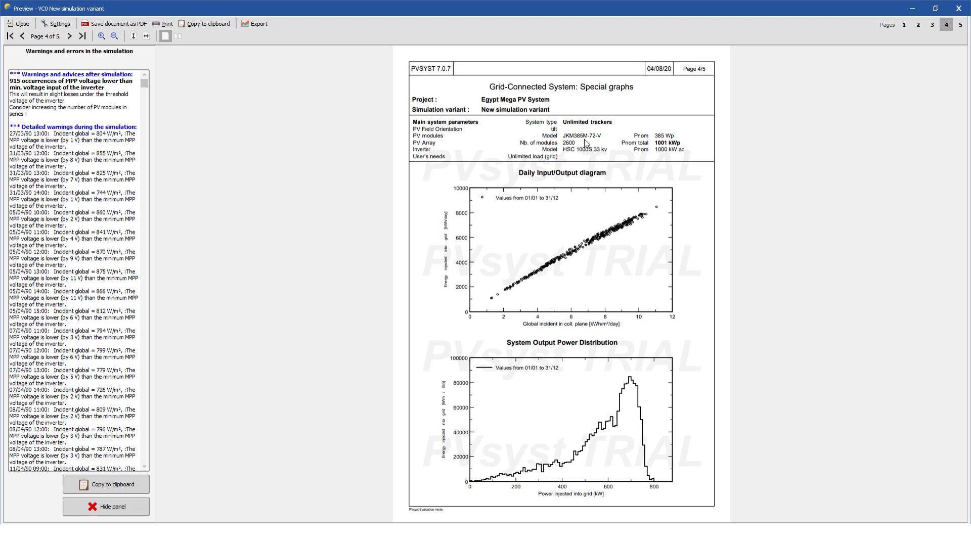
left_click(959, 25)
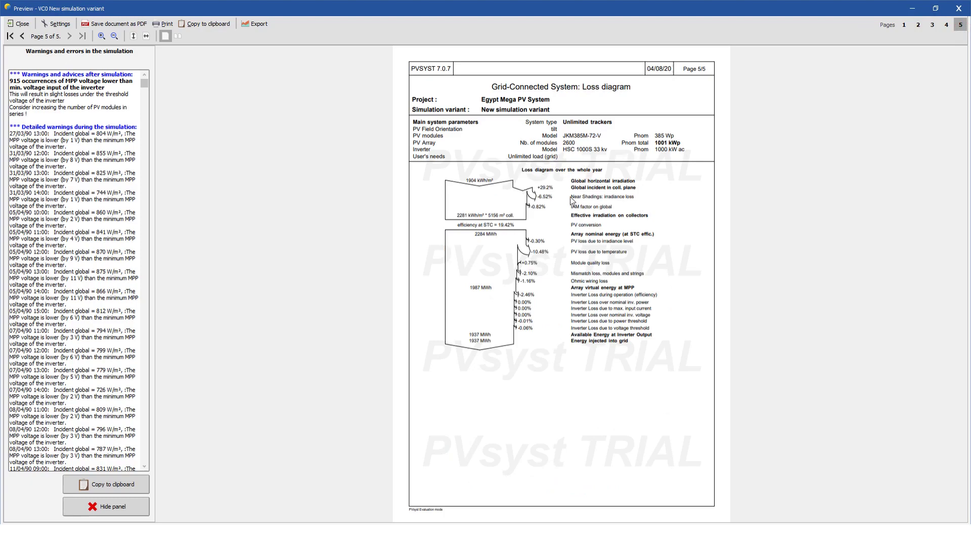
left_click(963, 6)
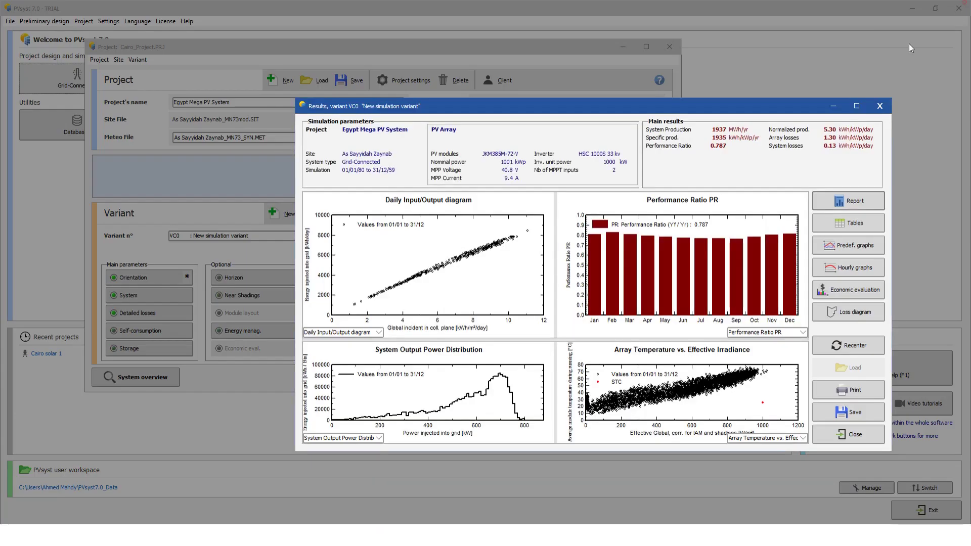
- View the monthly results table for Optical factors (Transpos., IAM, Shadings) and close it
left_click(824, 224)
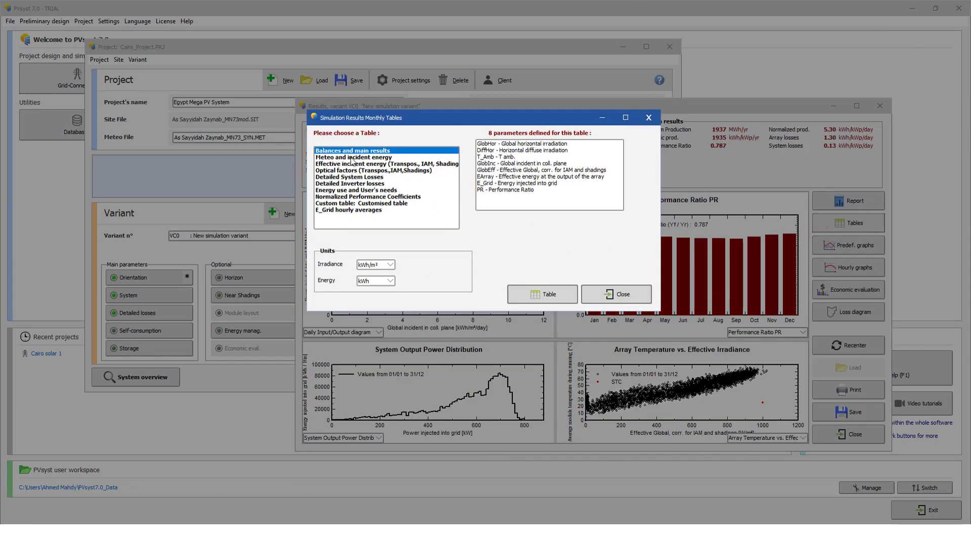
left_click(352, 157)
left_click(348, 170)
left_click(553, 296)
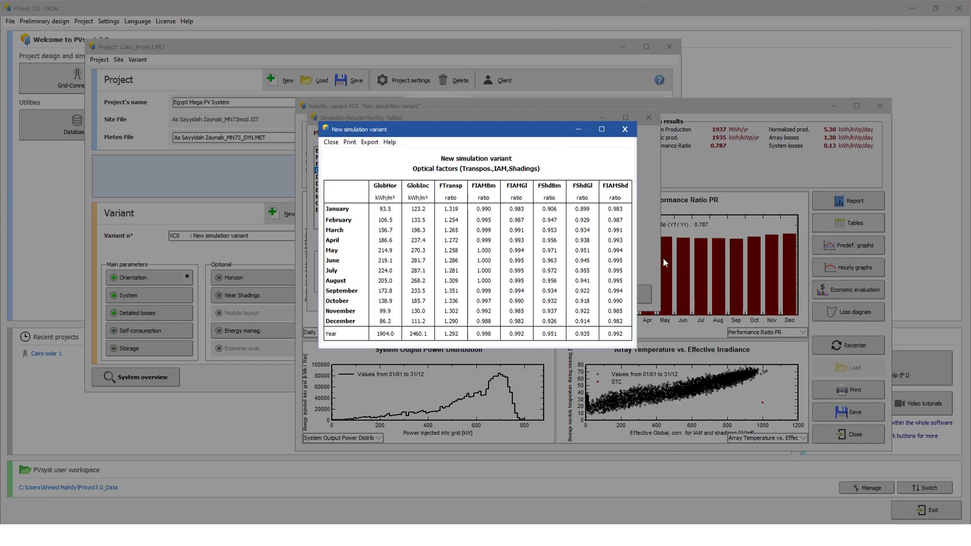
left_click(625, 130)
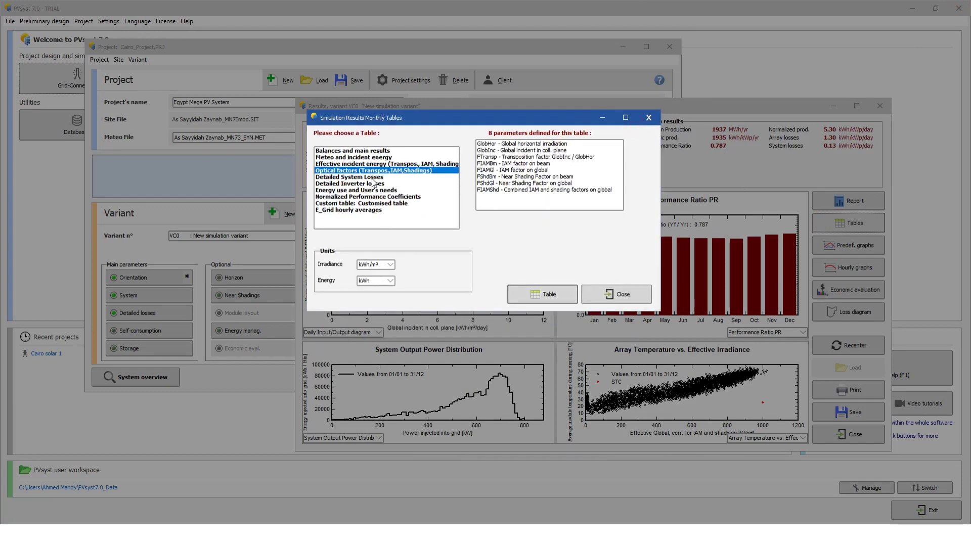
left_click(629, 118)
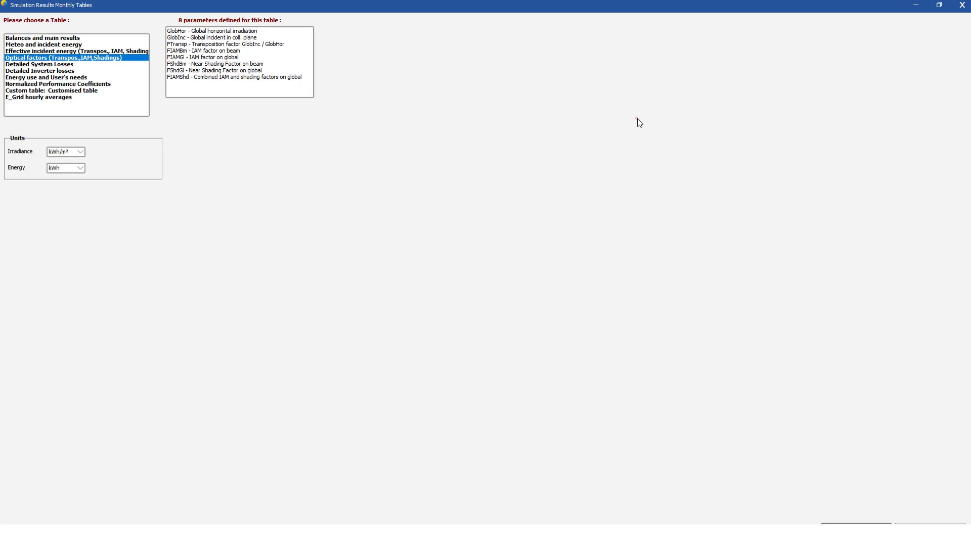
left_click(945, 10)
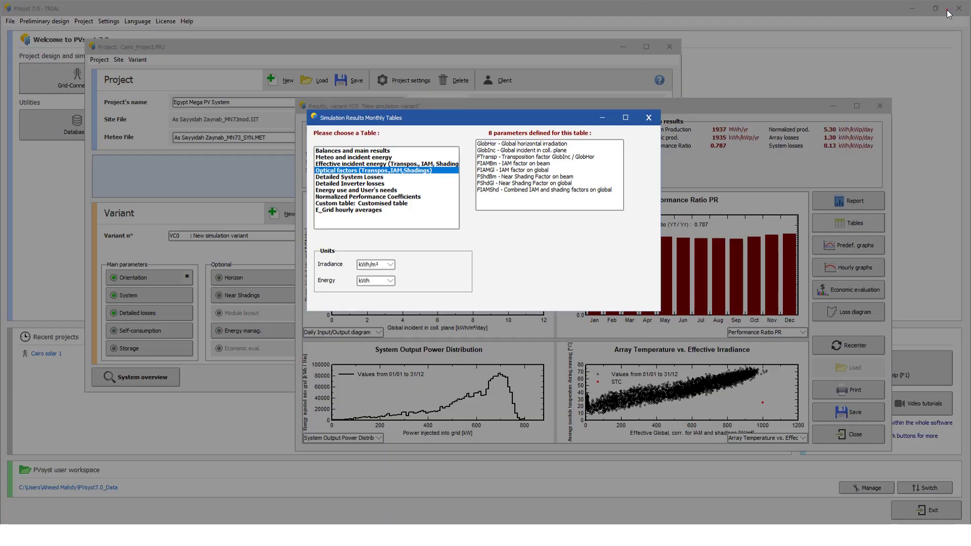
- Leave the monthly tables, display the System Loss diagram from the predefined graphs, and close the graph dialogs
left_click(648, 117)
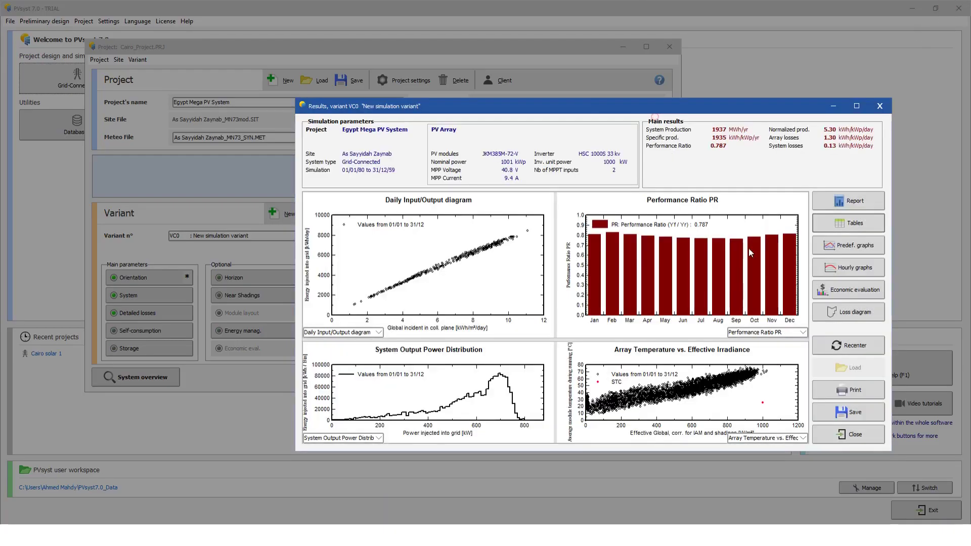
left_click(844, 246)
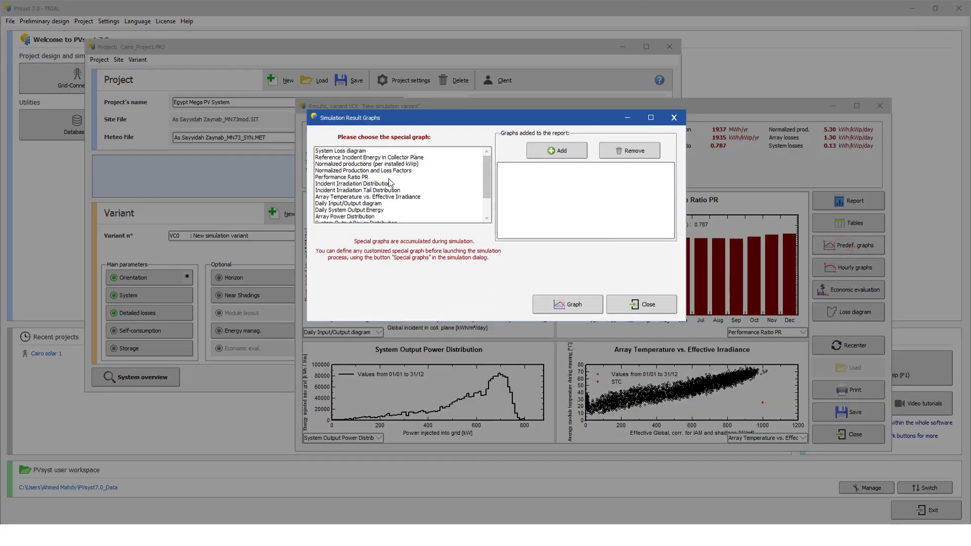
left_click(370, 153)
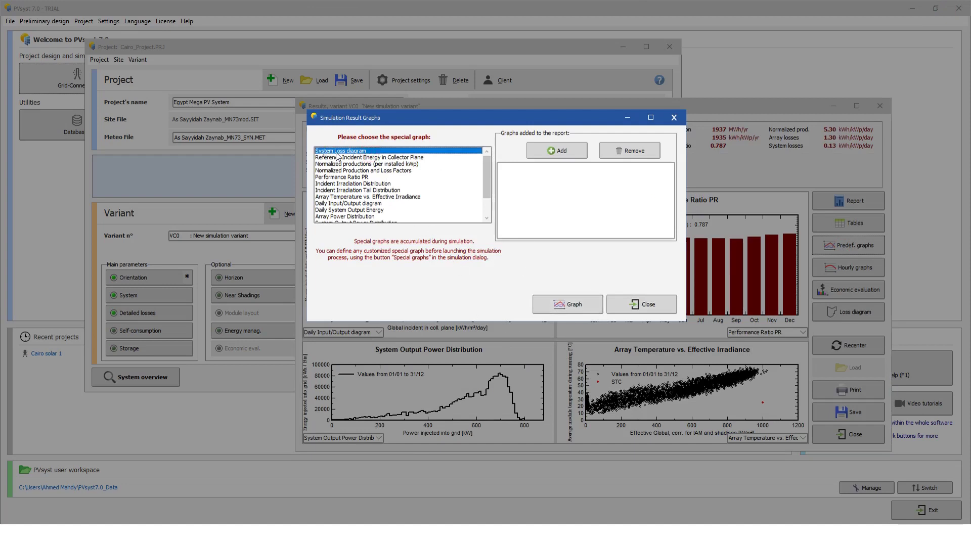
left_click(569, 307)
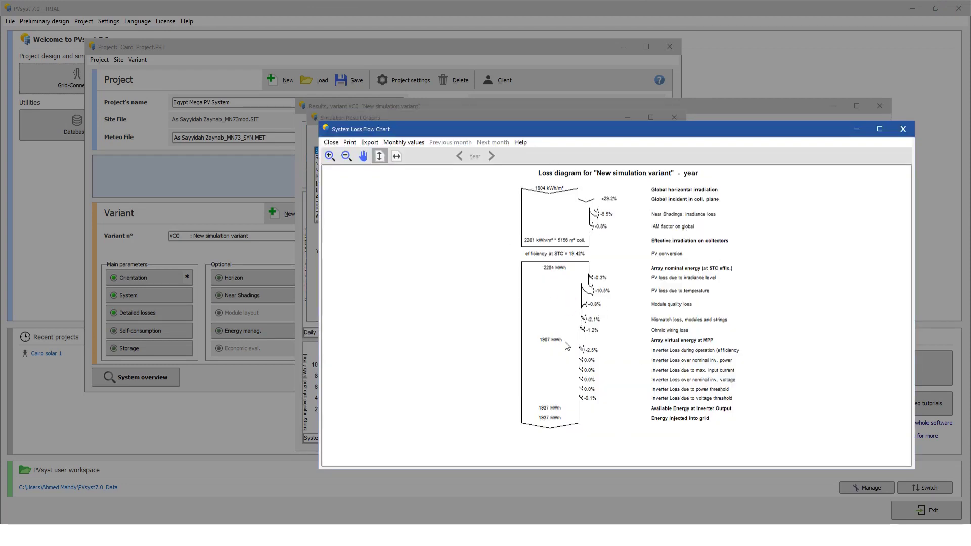
left_click(902, 129)
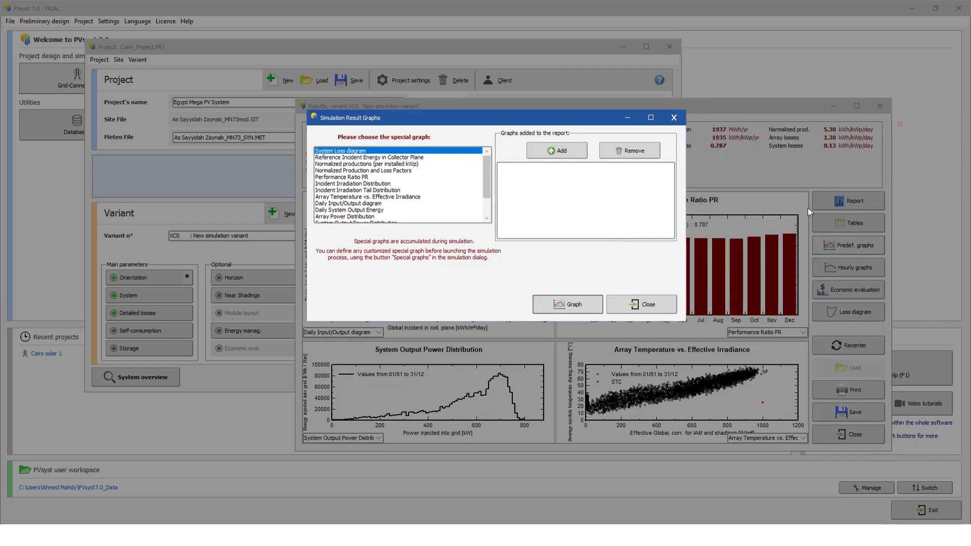
left_click(641, 304)
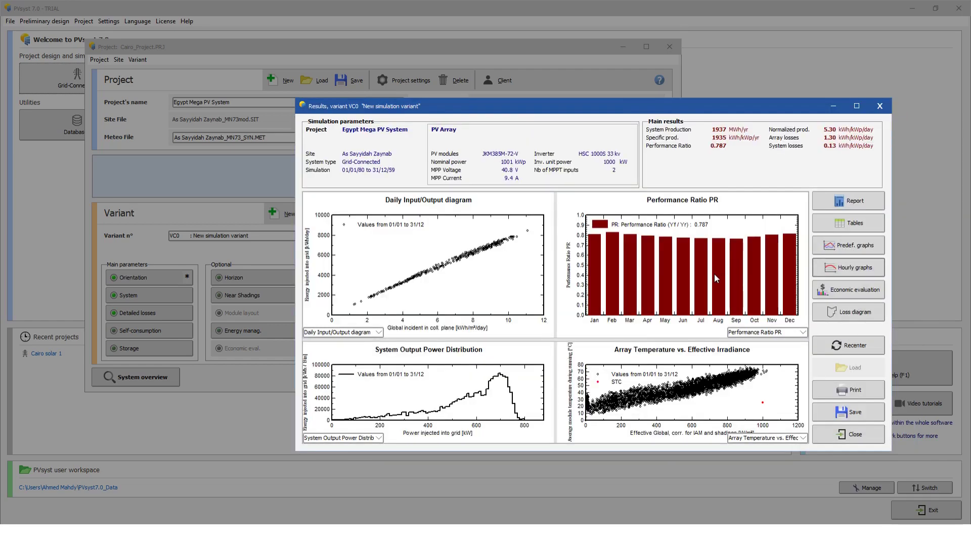
- Open the economic evaluation and check the currency options and the unit price entries for PV modules, trackers and the inverter
left_click(840, 293)
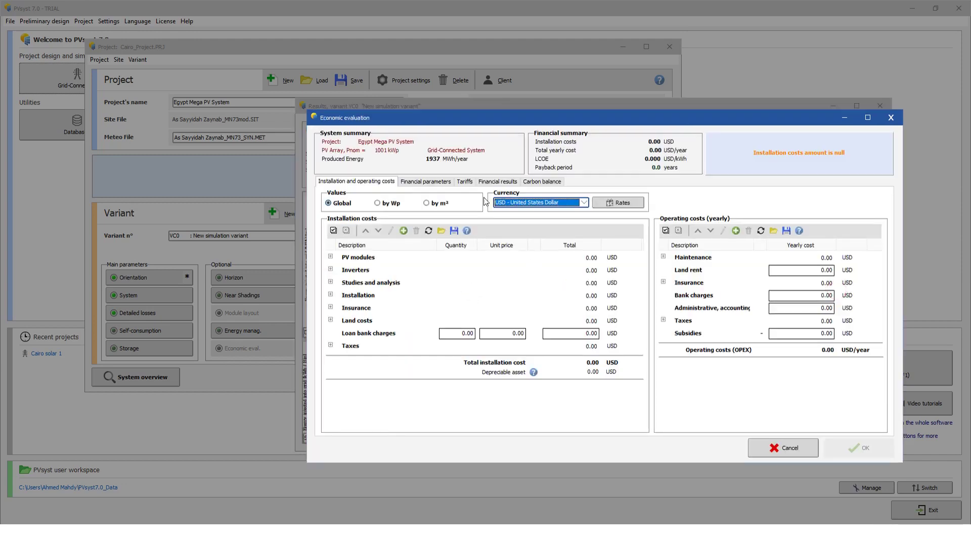
left_click(517, 202)
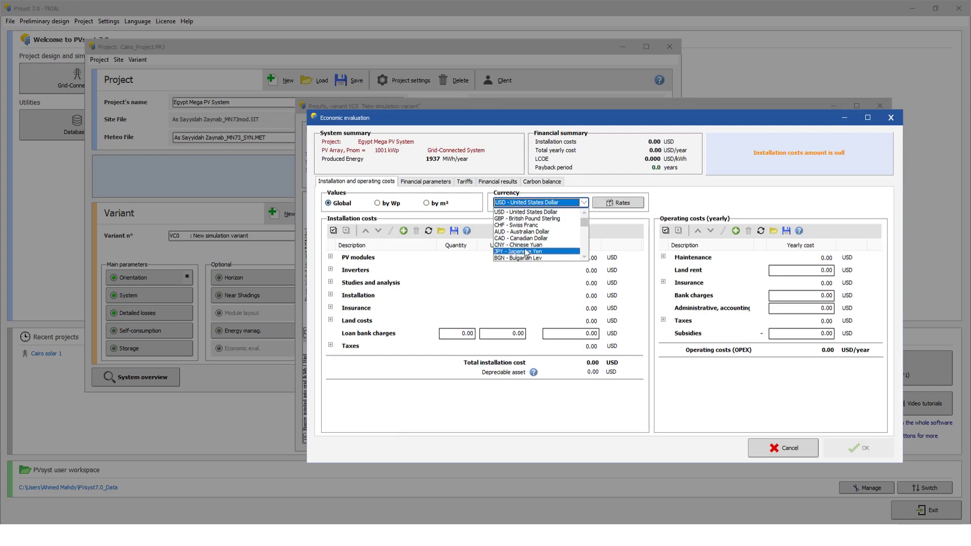
left_click(530, 205)
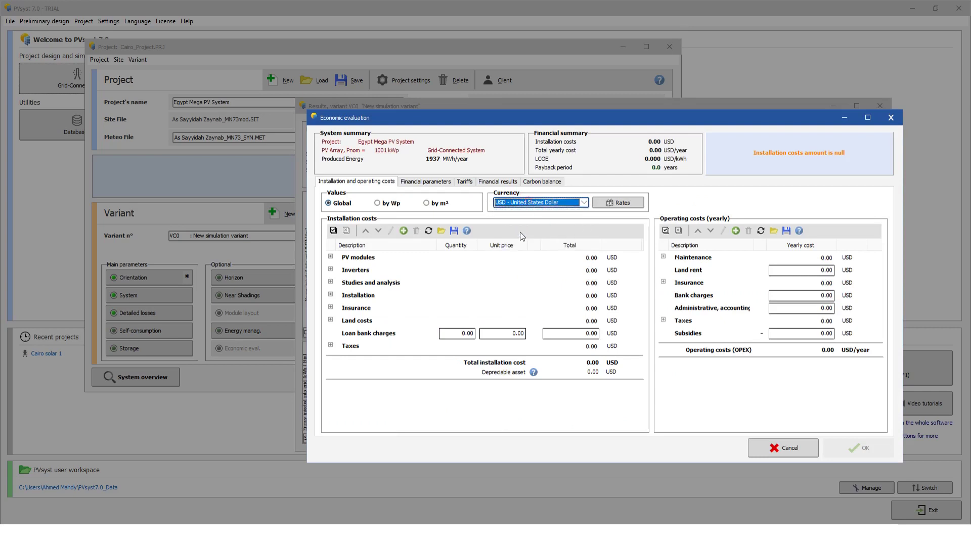
left_click(330, 257)
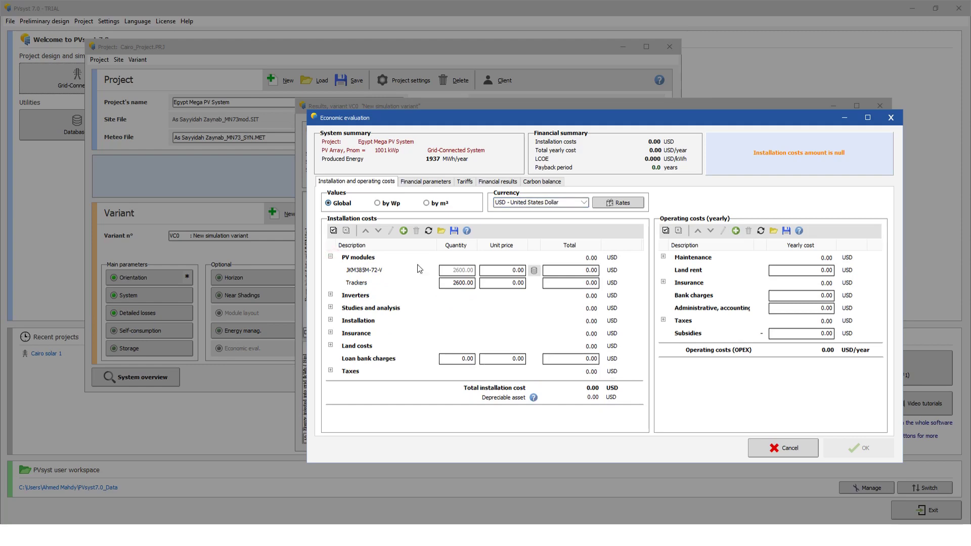
left_click(508, 271)
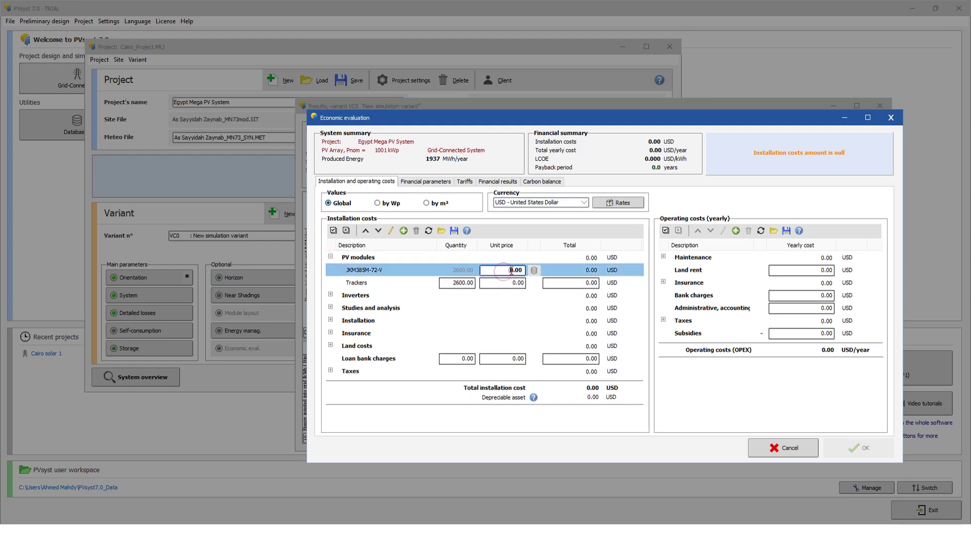
left_click(496, 281)
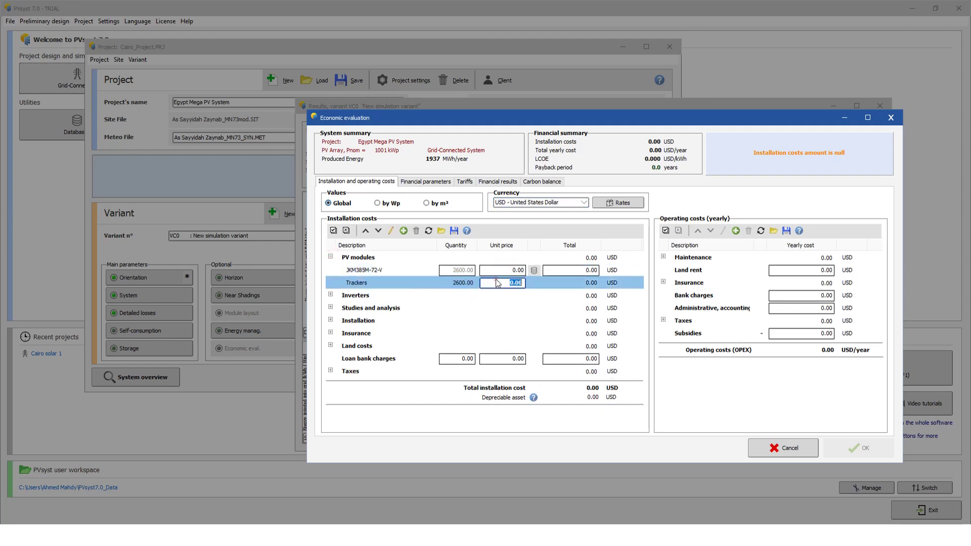
left_click(331, 295)
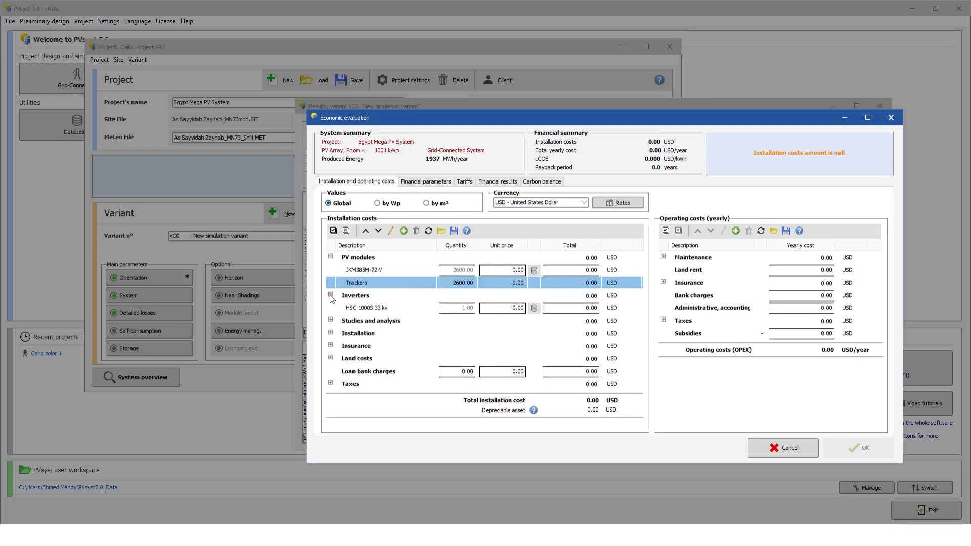
left_click(497, 308)
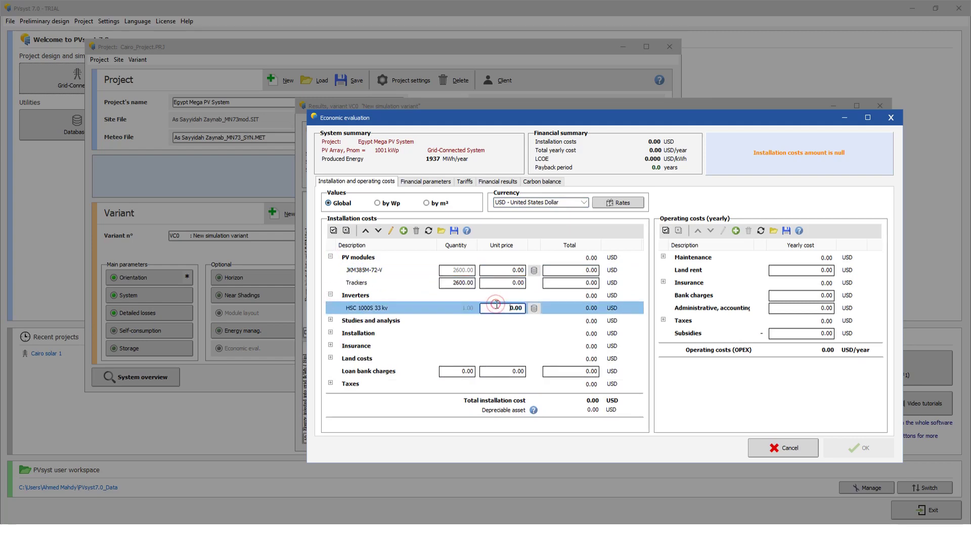
- Inspect the cost items under Installation, Insurance and Land costs, collapsing each group again
left_click(330, 333)
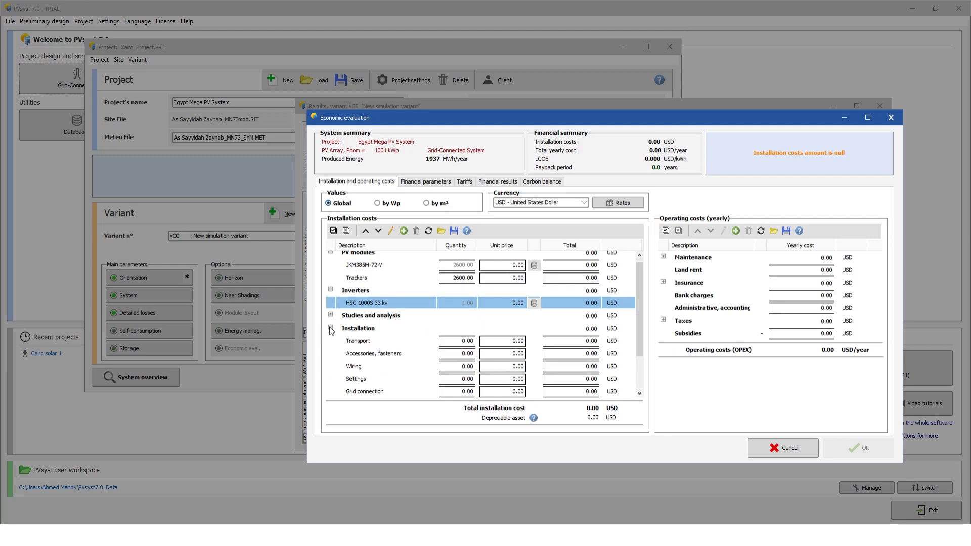
left_click(330, 328)
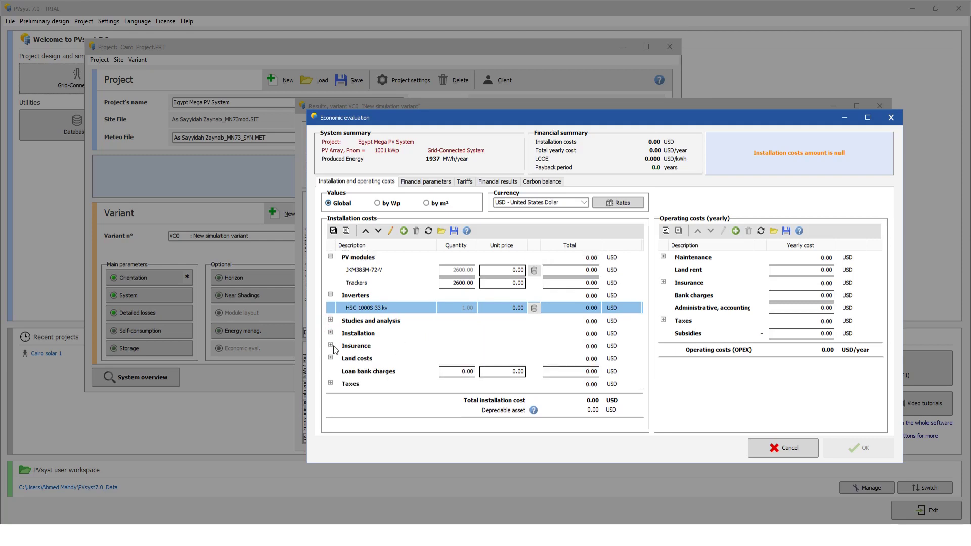
left_click(330, 345)
left_click(330, 345)
left_click(331, 357)
left_click(331, 354)
- Examine the project lifetime and annual degradation in the carbon balance, then cancel the economic evaluation and discard its modifications
left_click(541, 181)
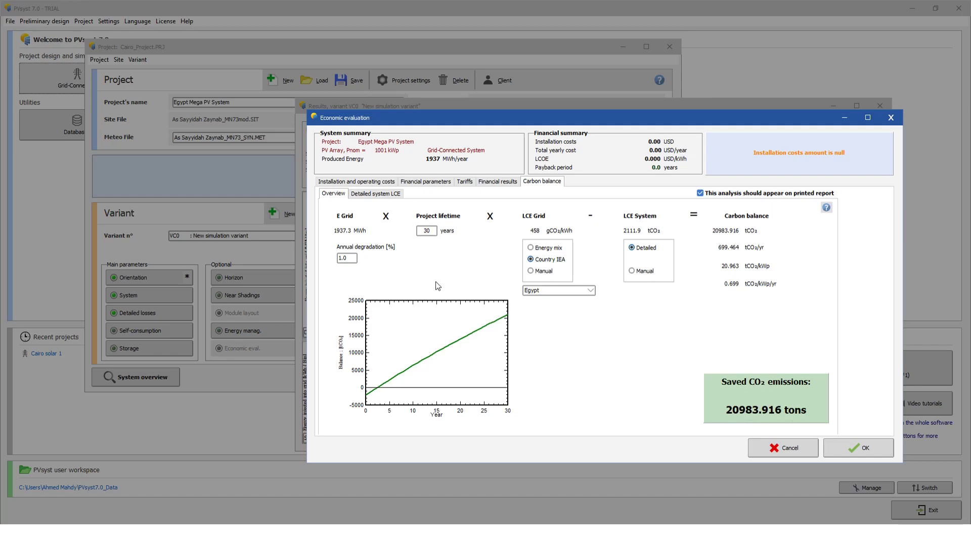
left_click(433, 231)
double_click(433, 232)
left_click(350, 258)
double_click(350, 258)
left_click(783, 448)
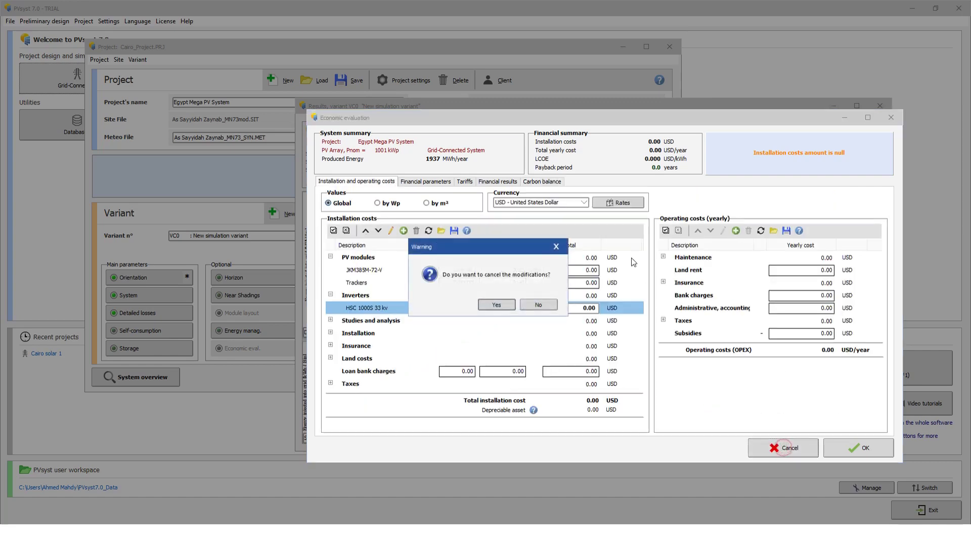
left_click(509, 306)
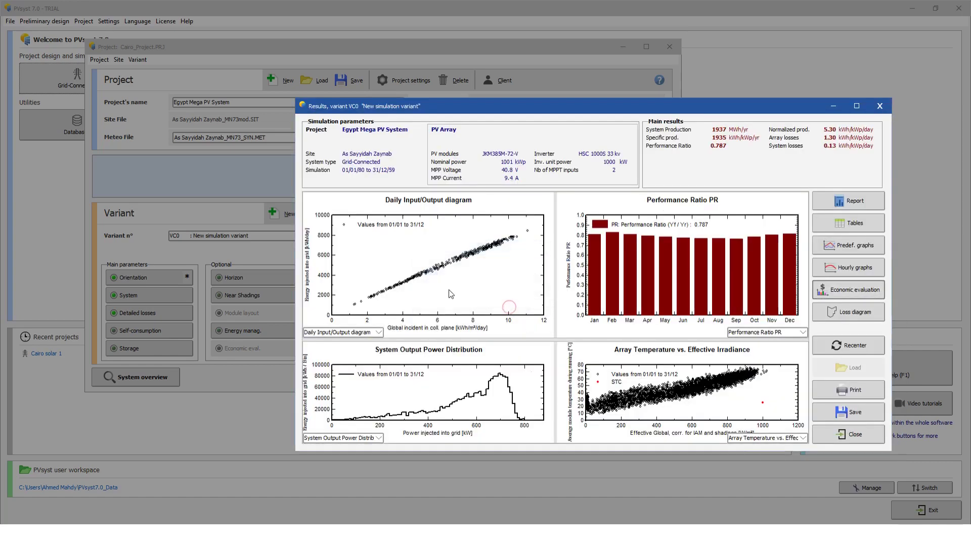